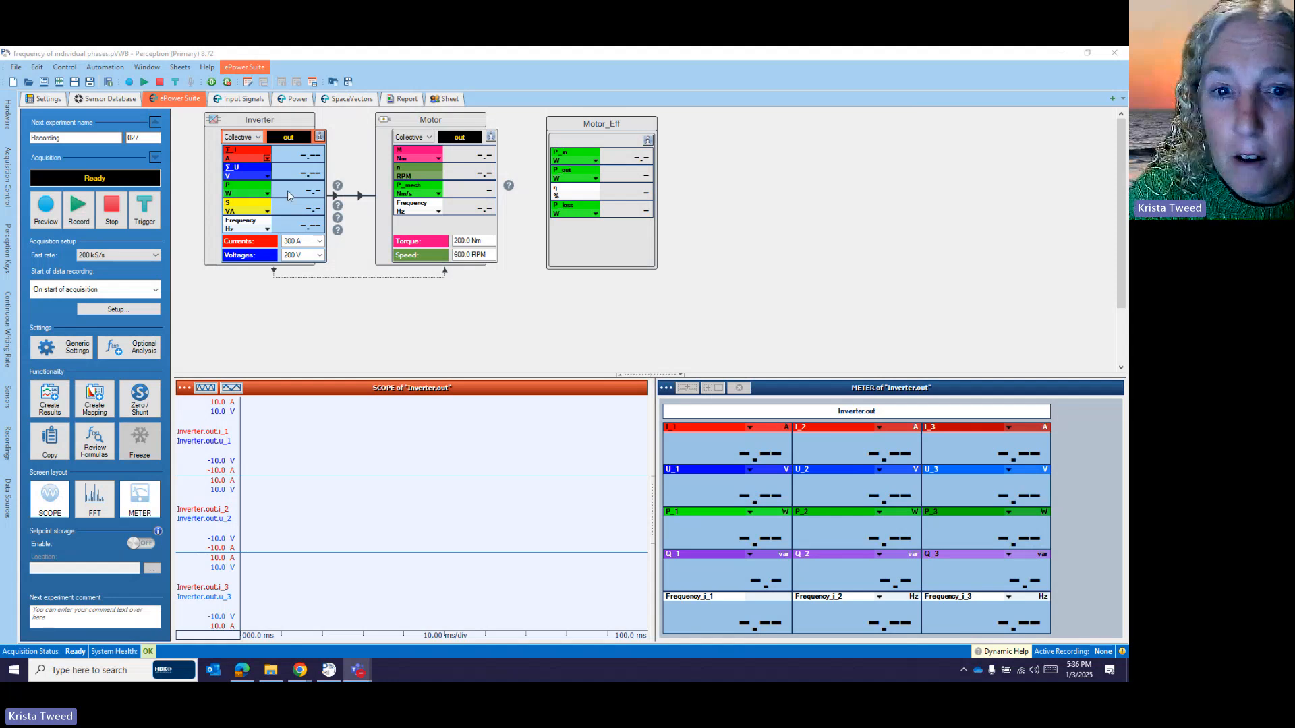
- Inspect the Inverter.out input setup, then return to the System overview of scope and meter
double_click(288, 195)
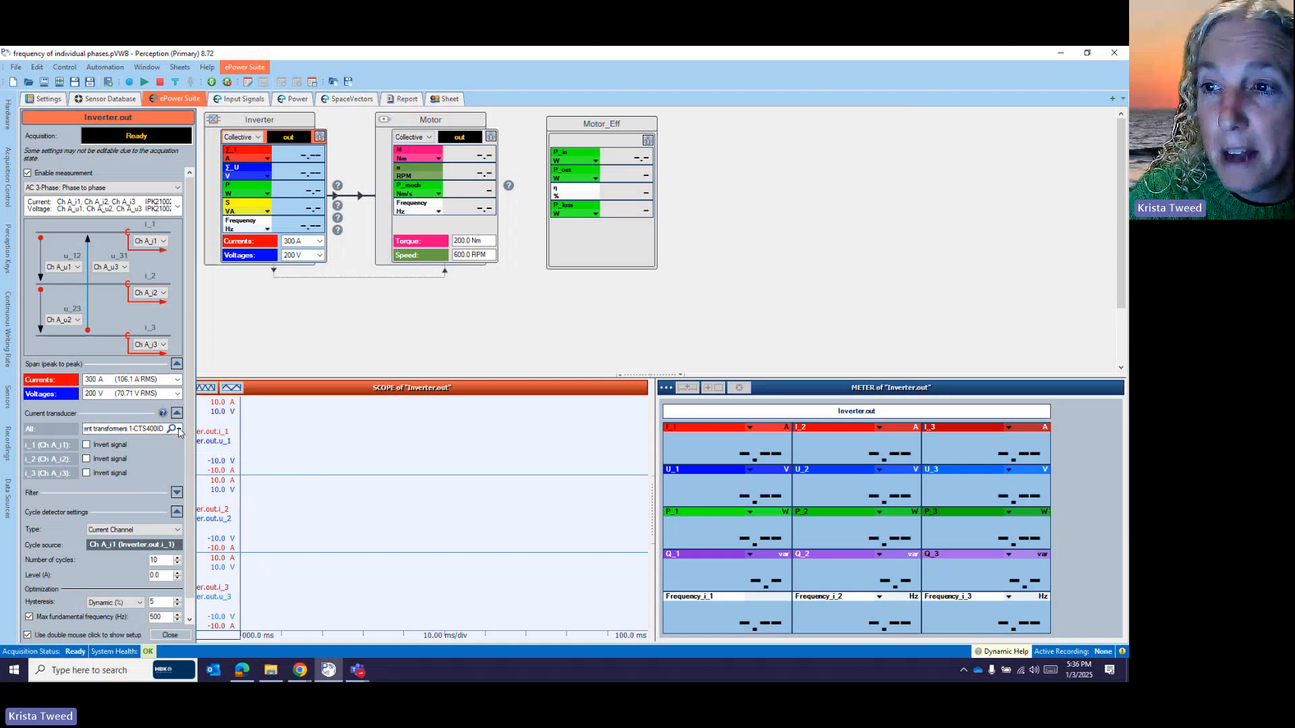
left_click(302, 303)
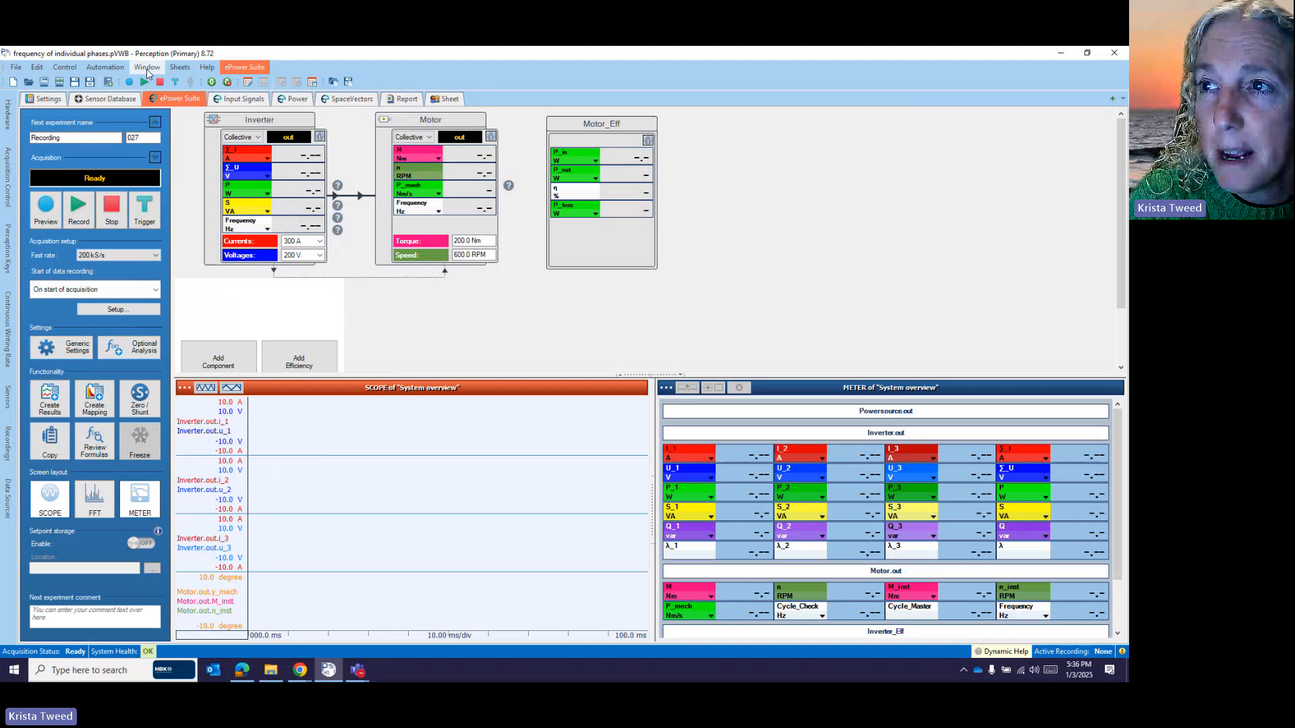
- In the Sensor Database, collapse the built-in current transformers to reach LEM IT400 - SN125 (2k, ±400 A)
left_click(111, 100)
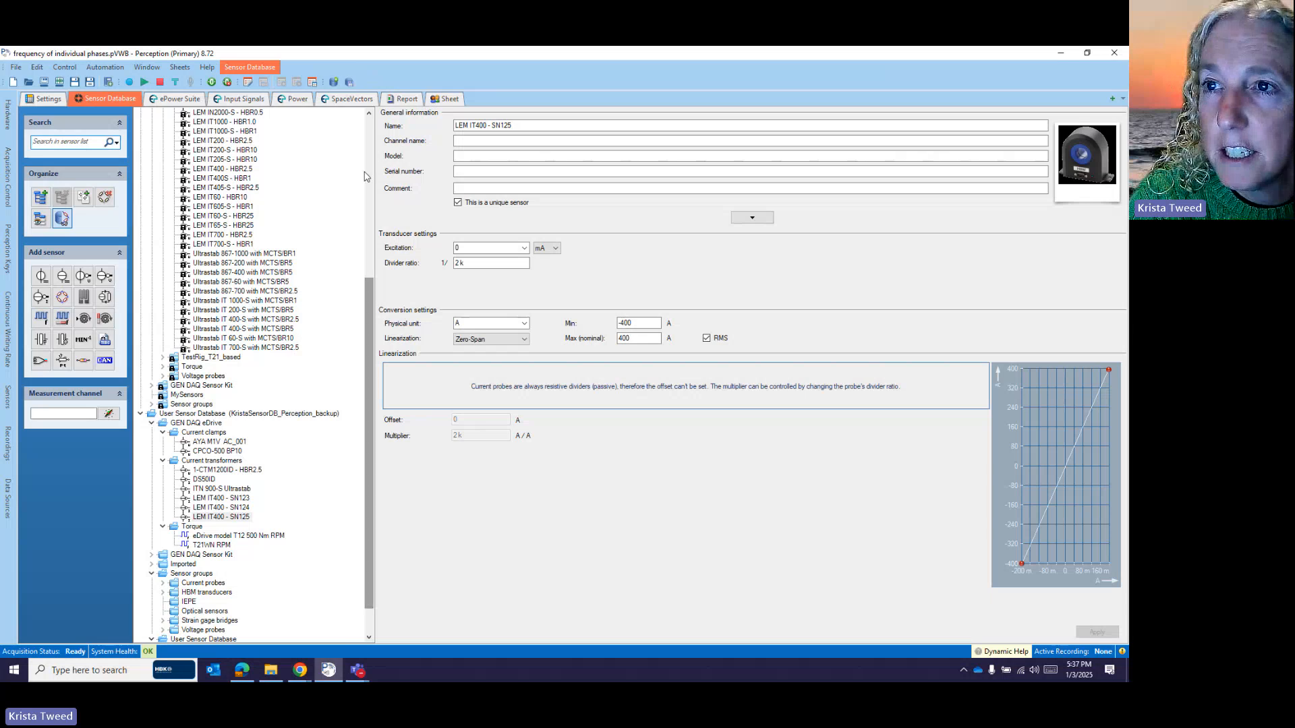
left_click_drag(369, 283, 371, 129)
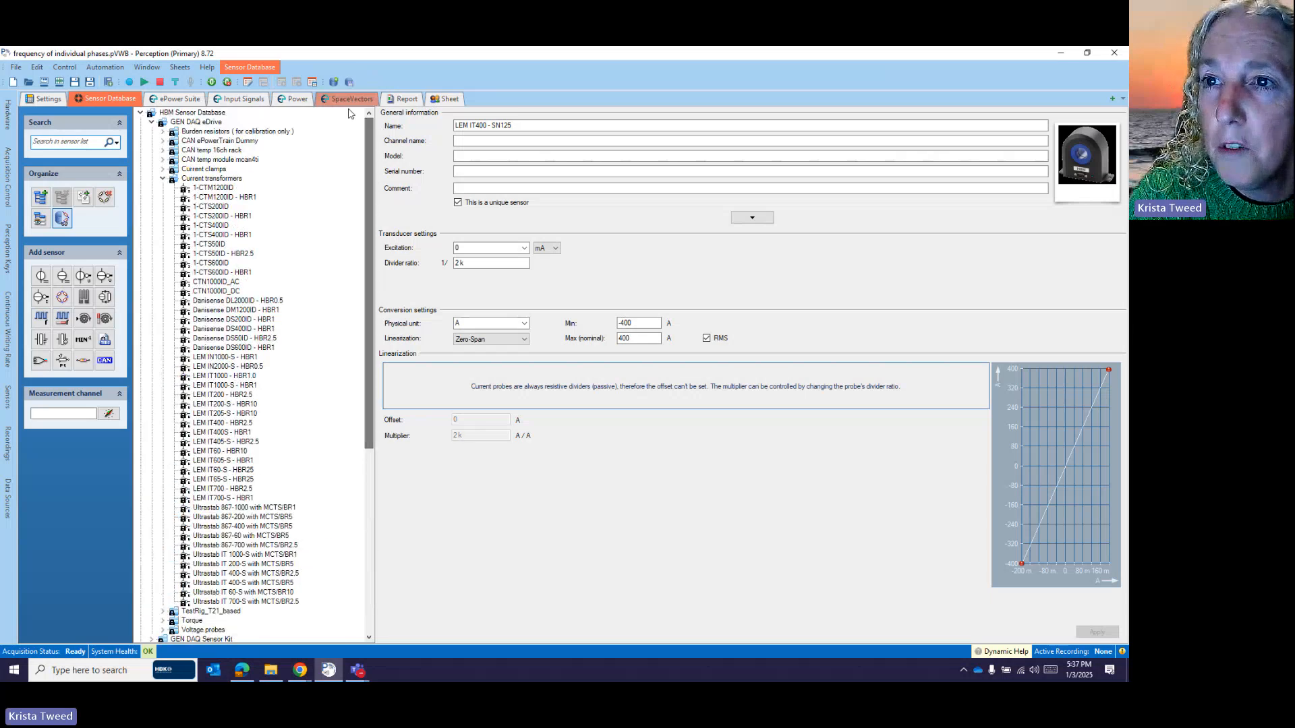
left_click(163, 180)
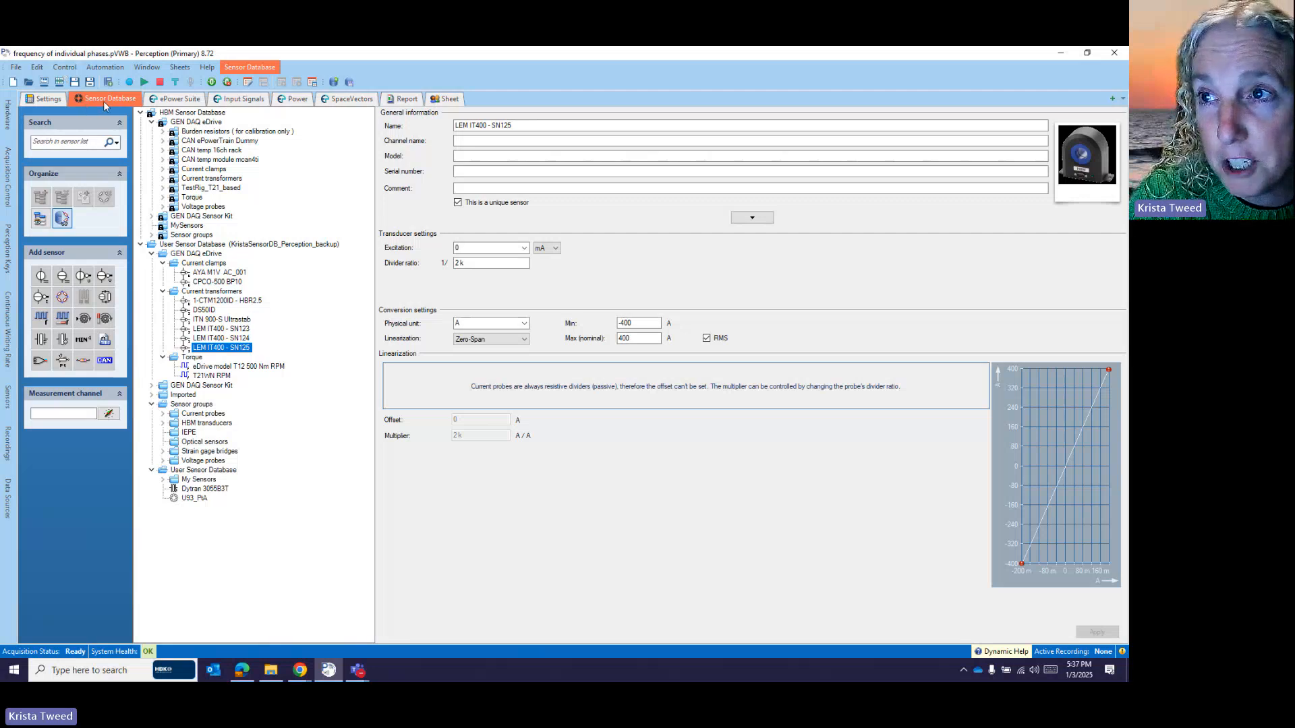
left_click(178, 68)
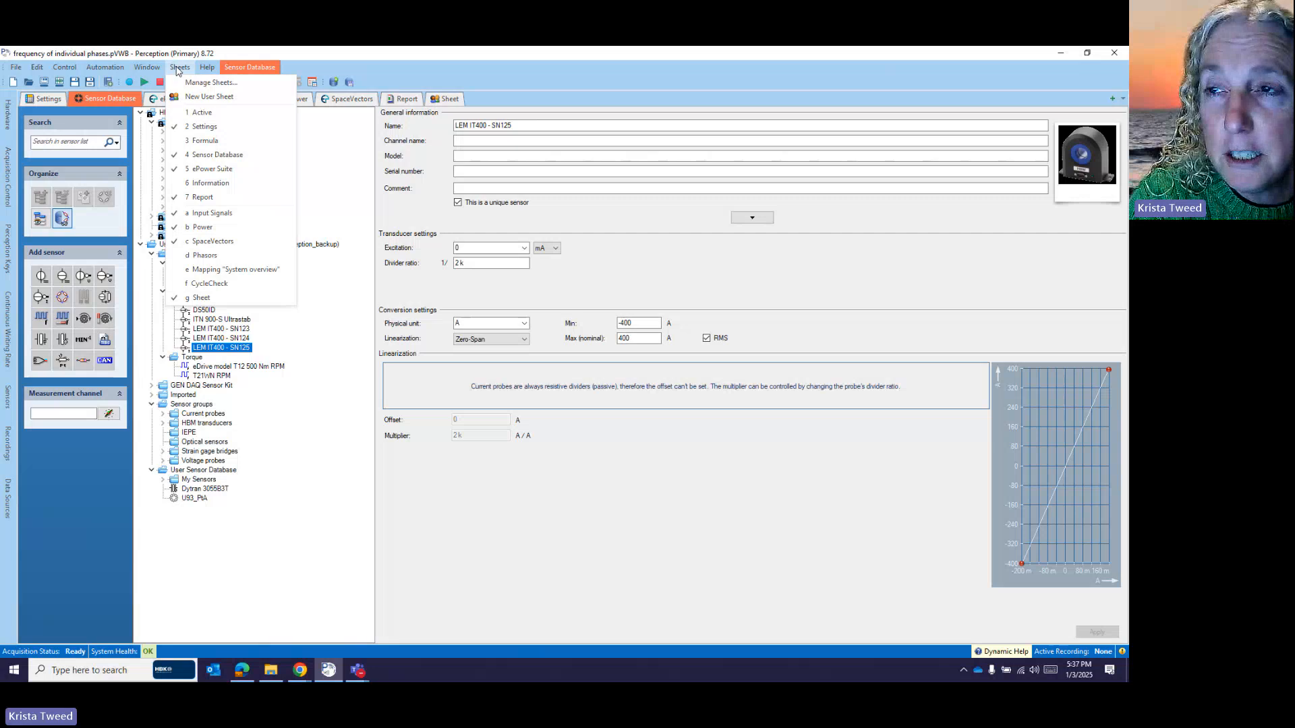
left_click(207, 83)
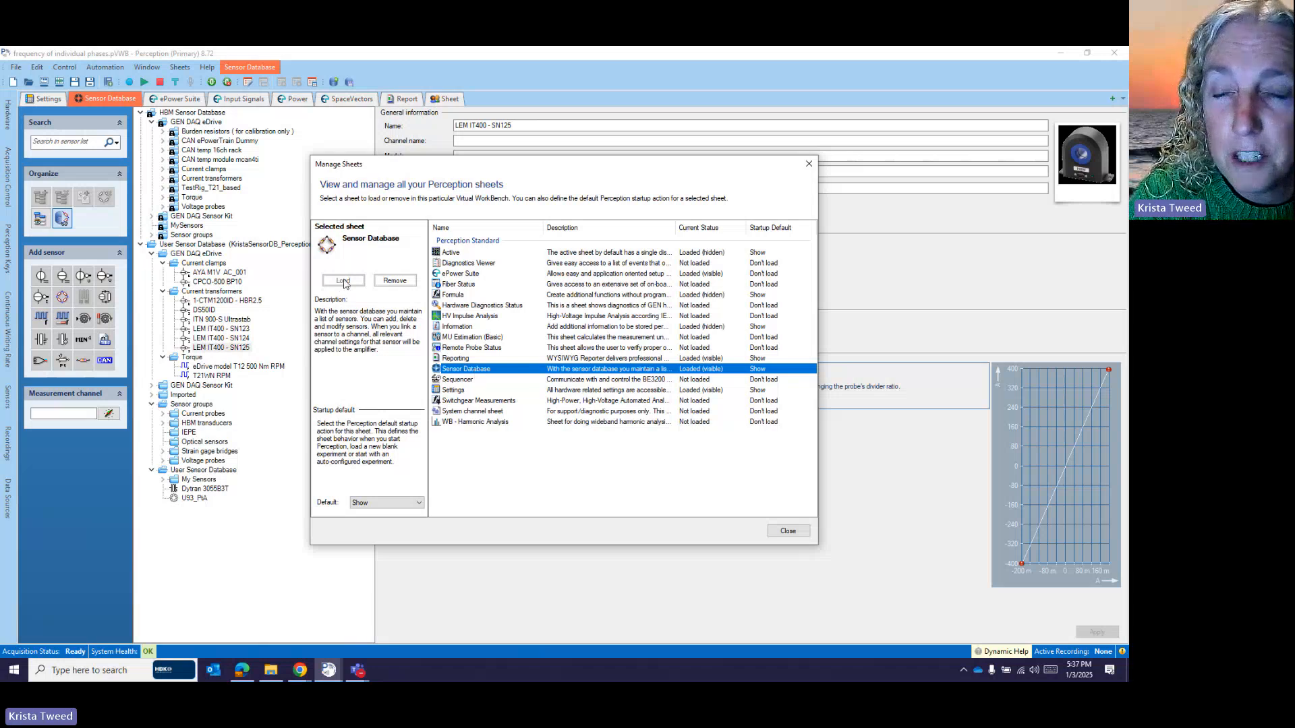
left_click(418, 506)
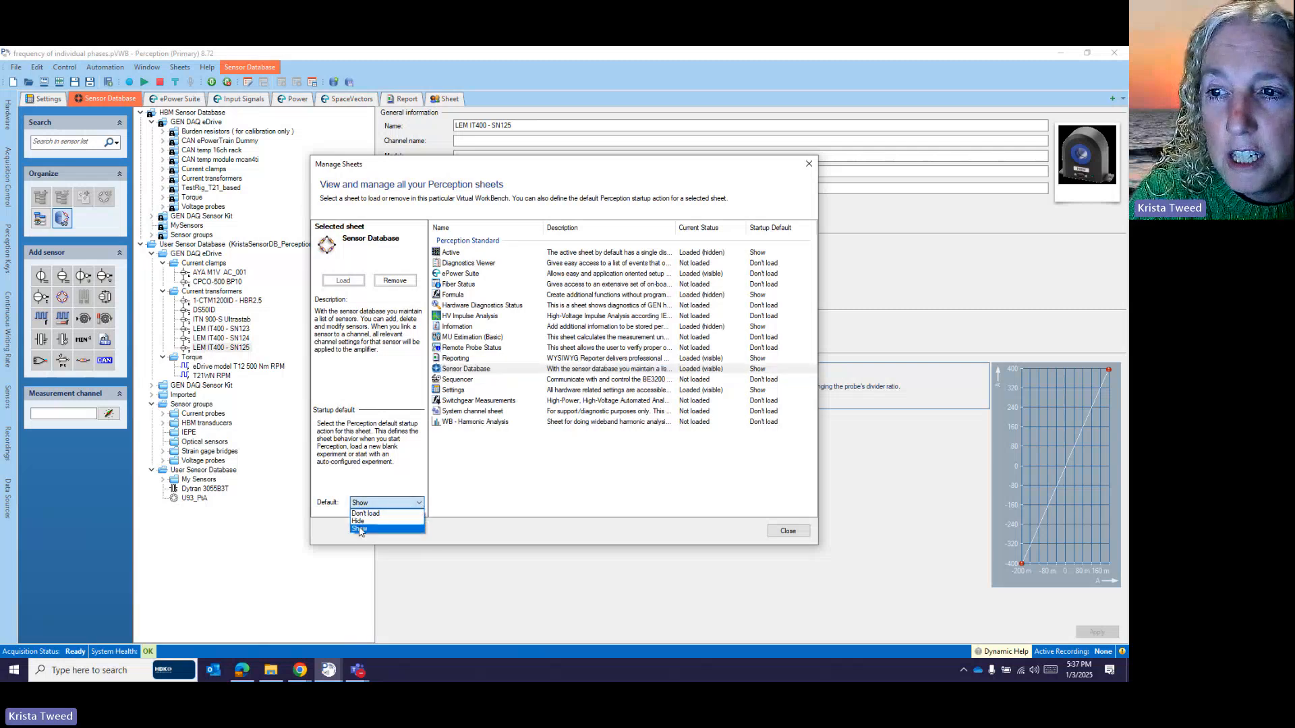
left_click(360, 530)
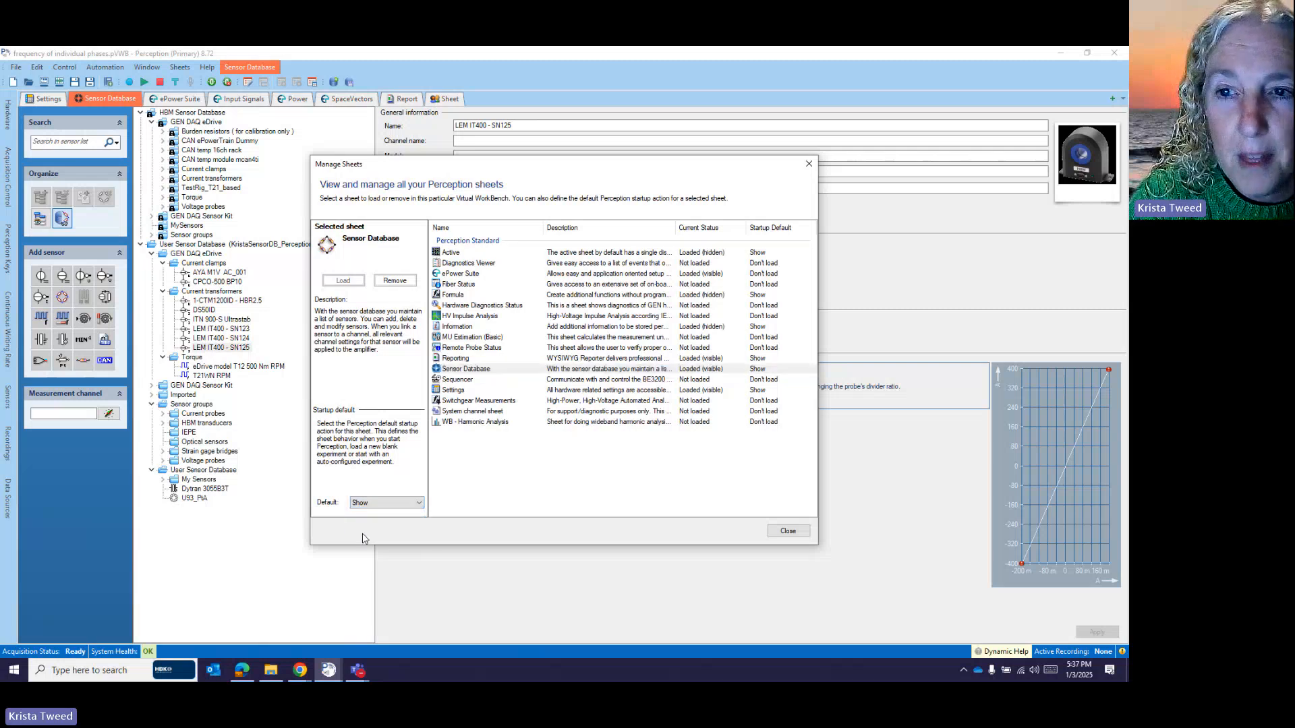
left_click(787, 531)
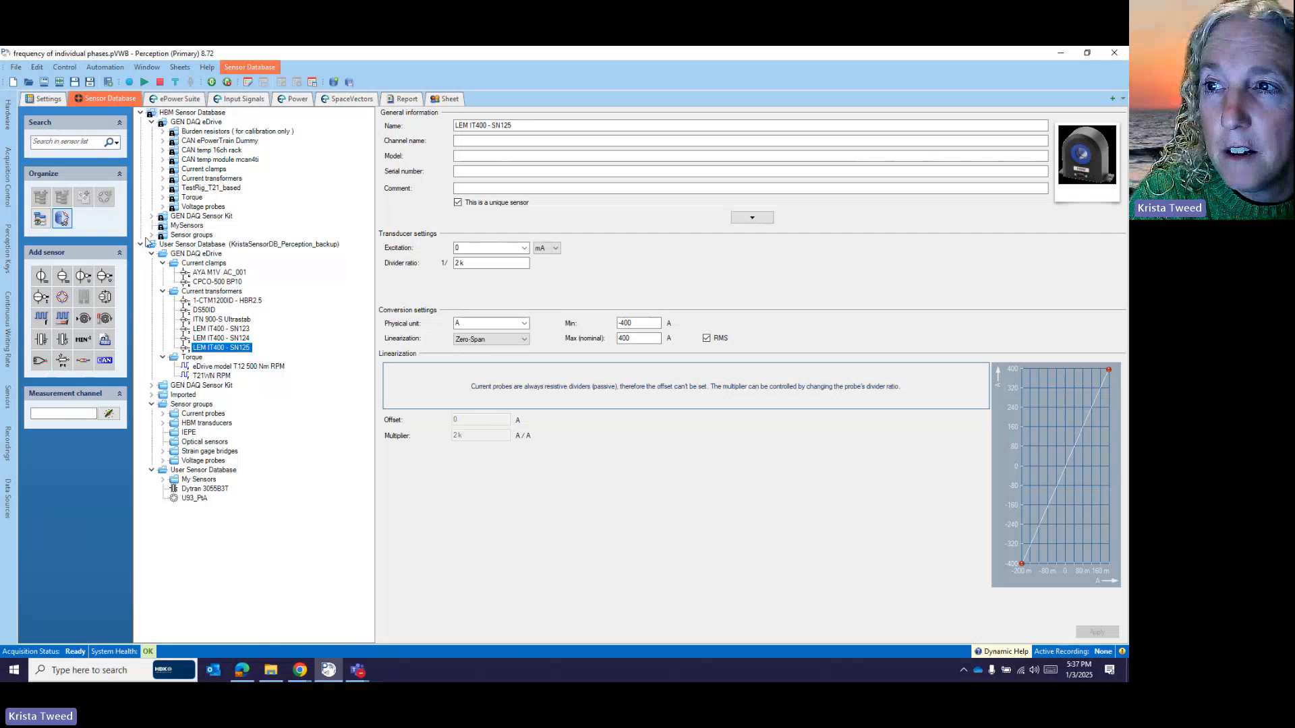
- Collapse User Sensor Database and expand the HBM GEN DAQ eDrive current transformers list
left_click(141, 244)
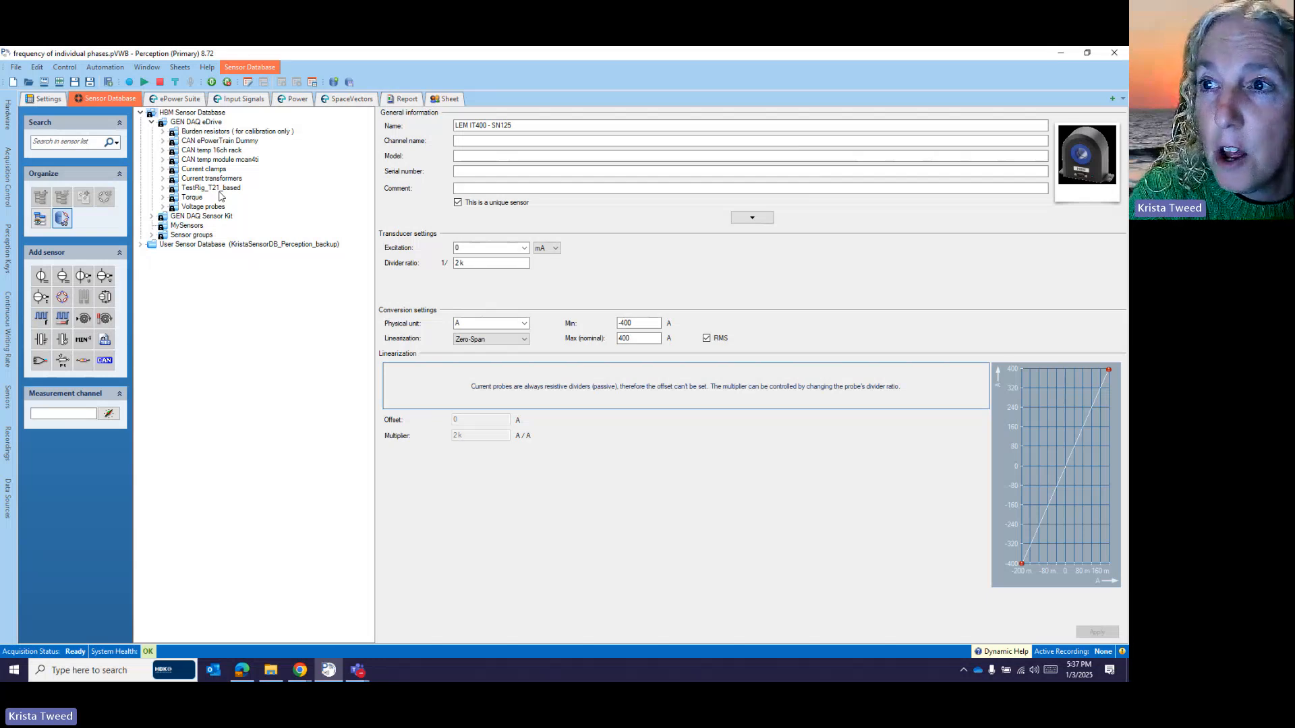
left_click(162, 179)
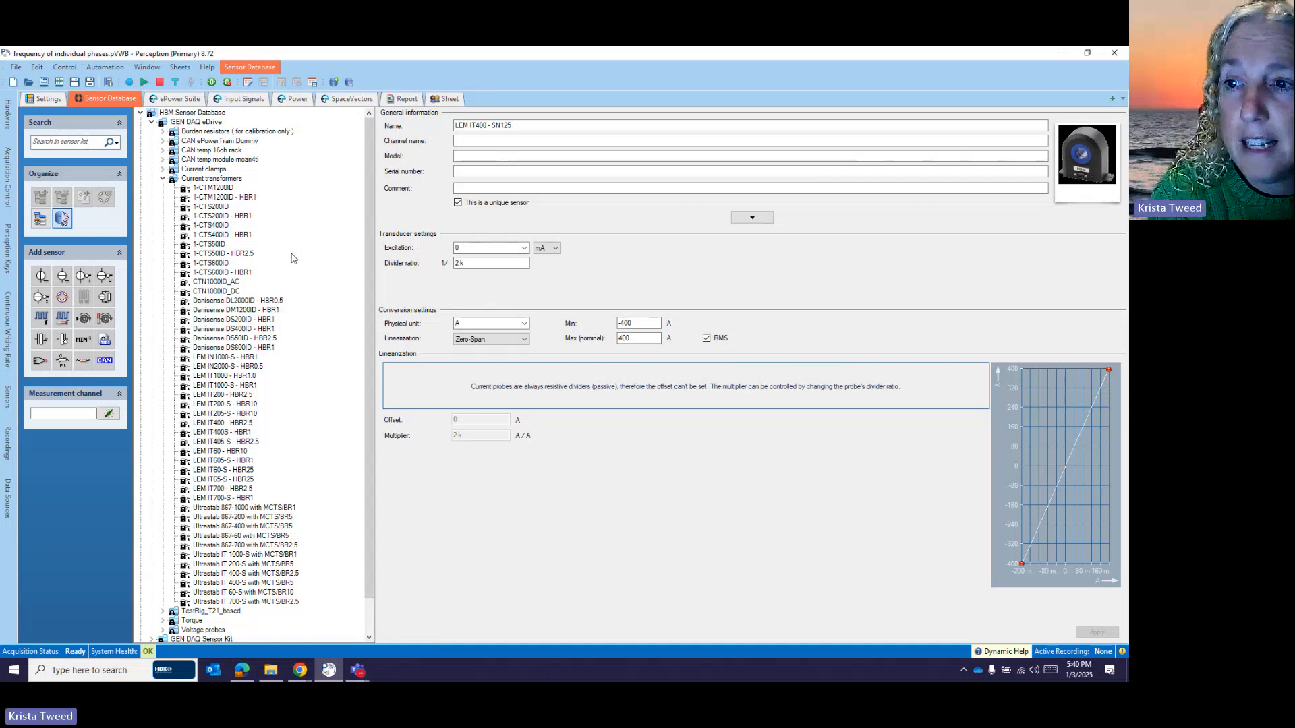
- Review LEM IT400 - HBR2.5, then select 1-CTS400ID (HBM, 2k divider, ±400 A) for its actions
left_click(215, 425)
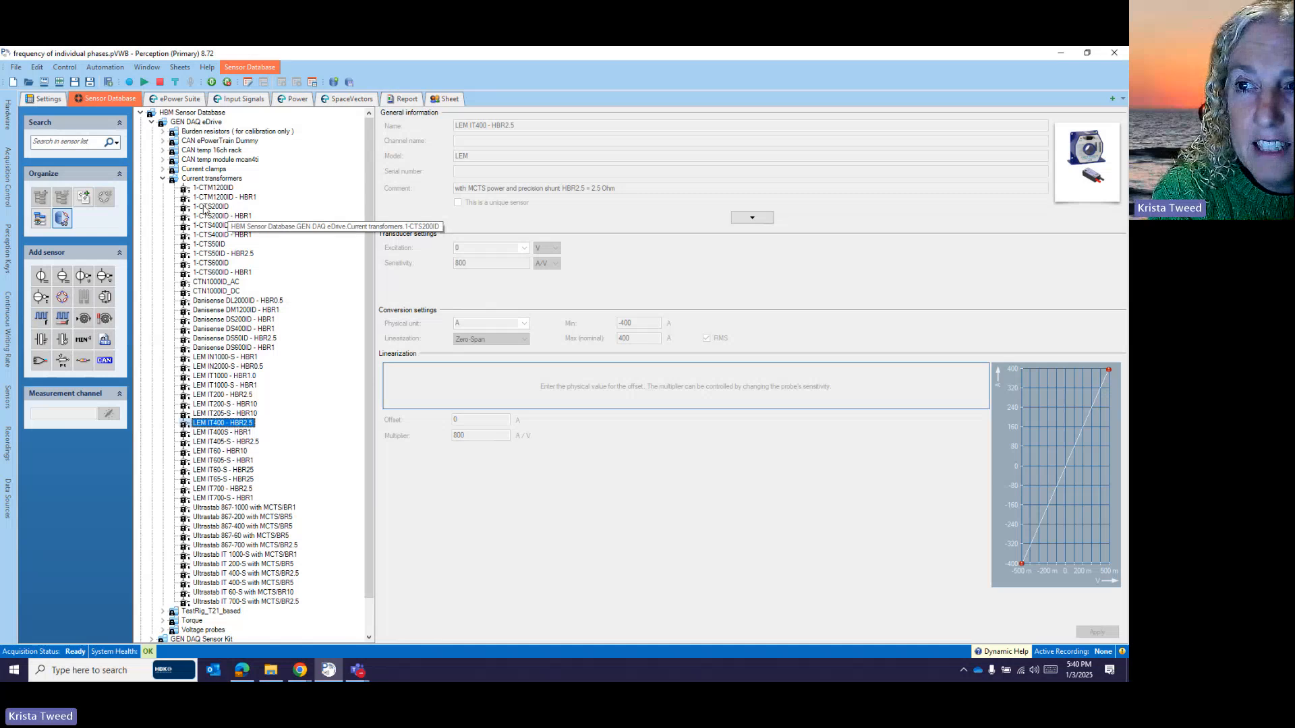
left_click(213, 227)
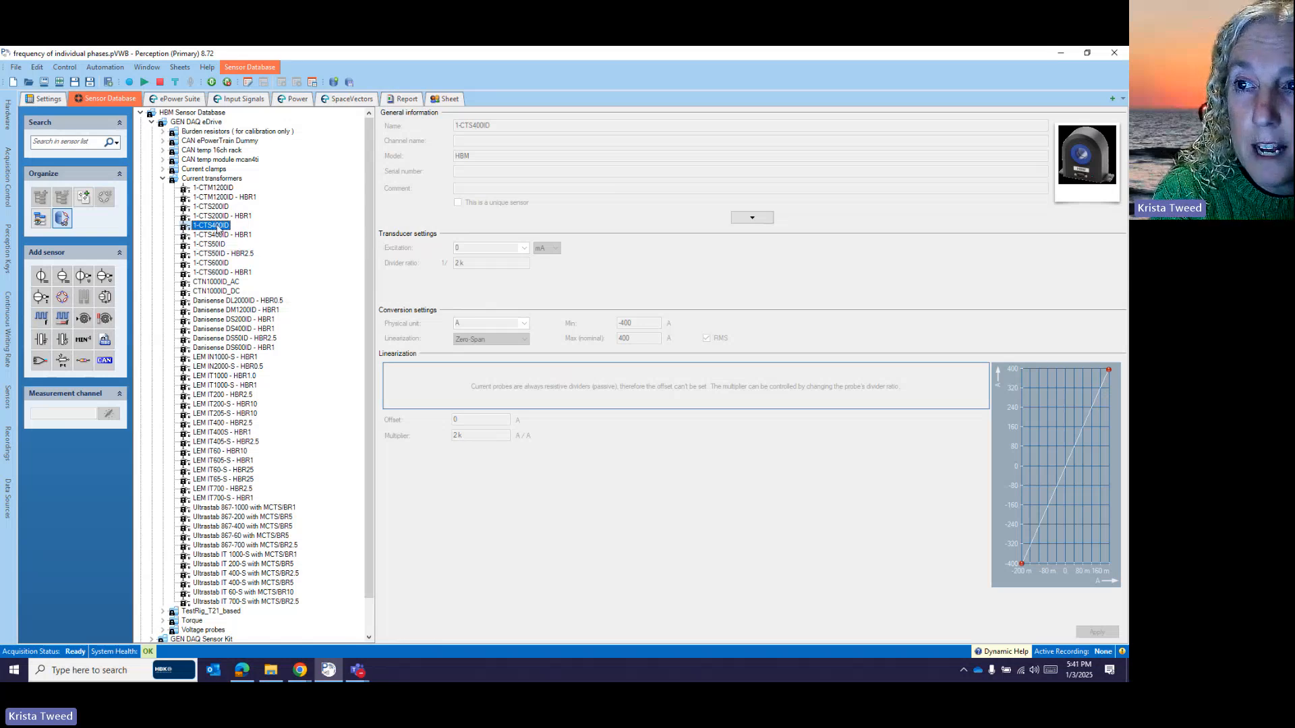
right_click(217, 230)
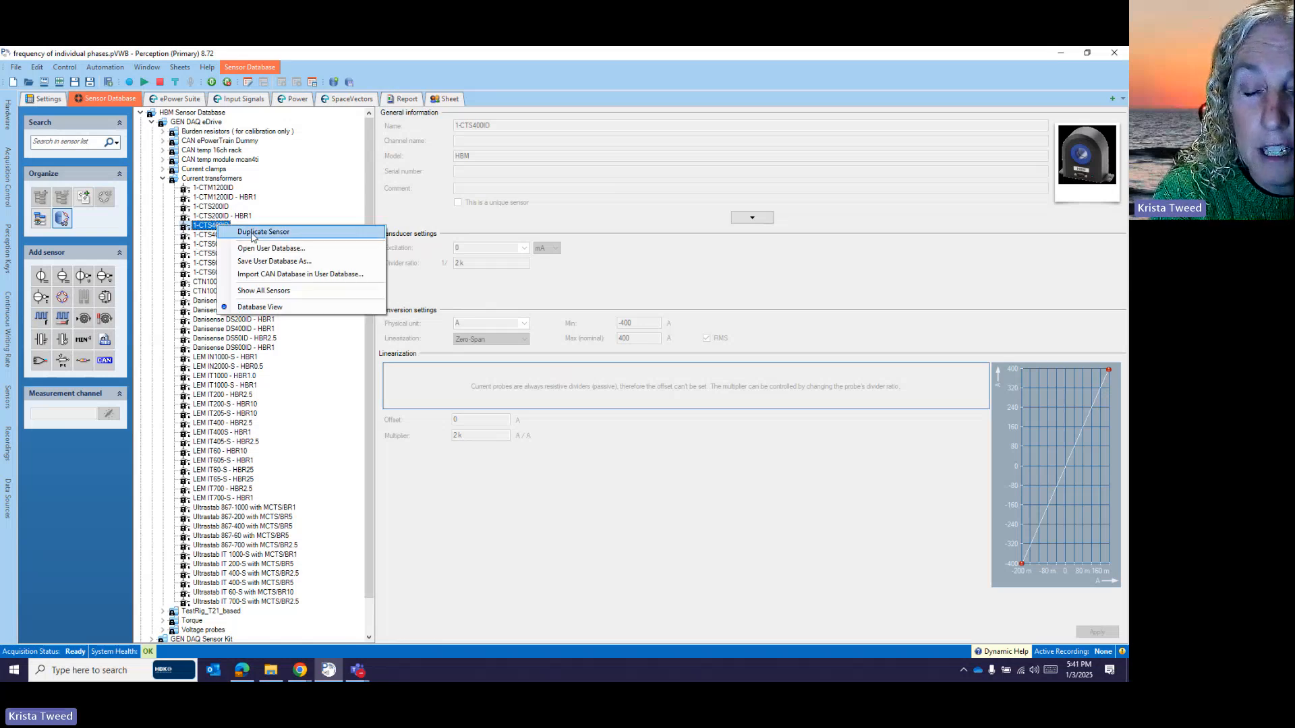
- Duplicate 1-CTS400ID as 'LEM IT400' with an empty Model field, then view the IT 400-S datasheet
left_click(252, 233)
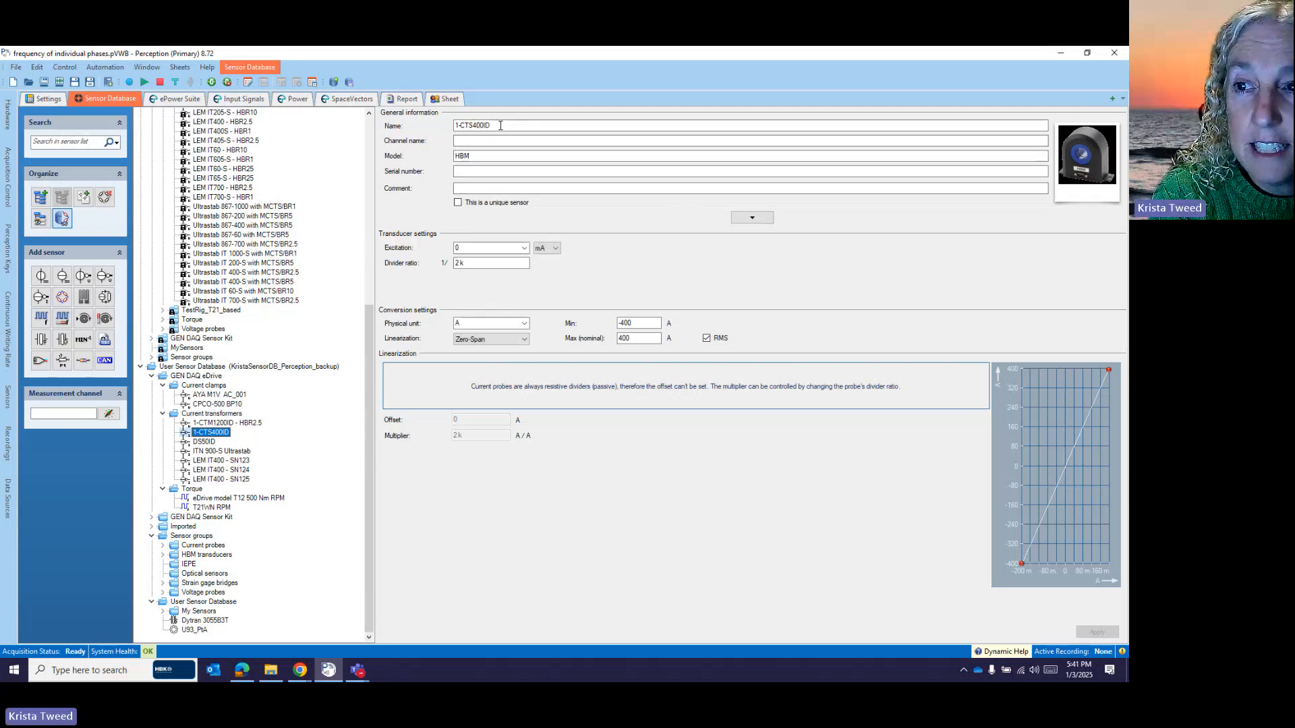
left_click_drag(501, 125, 377, 125)
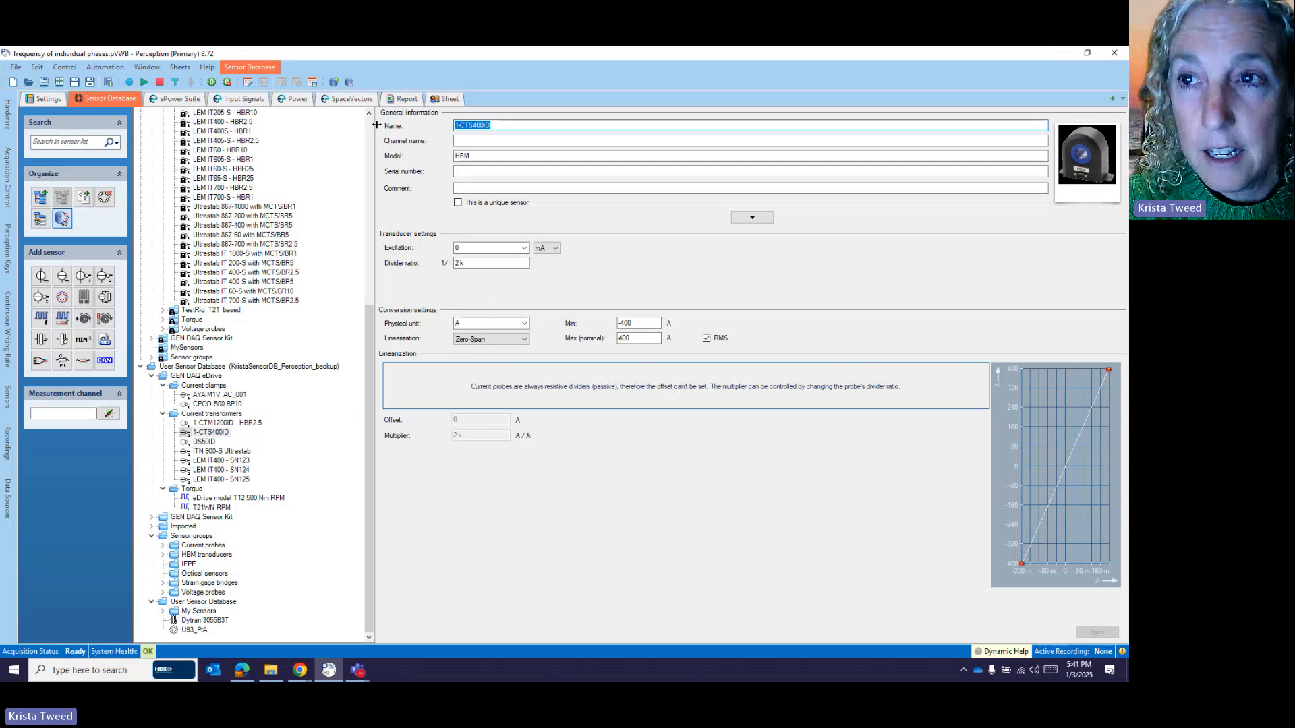
type("LEM IT400")
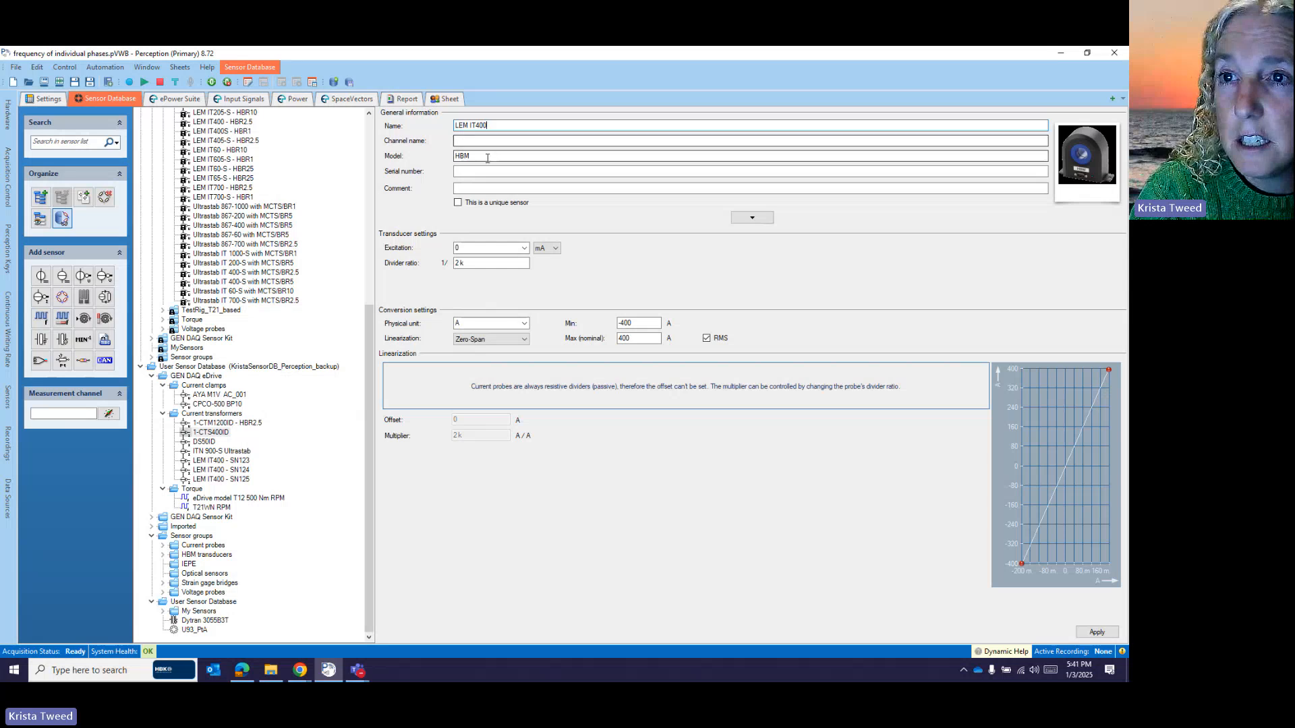
left_click_drag(489, 156, 431, 154)
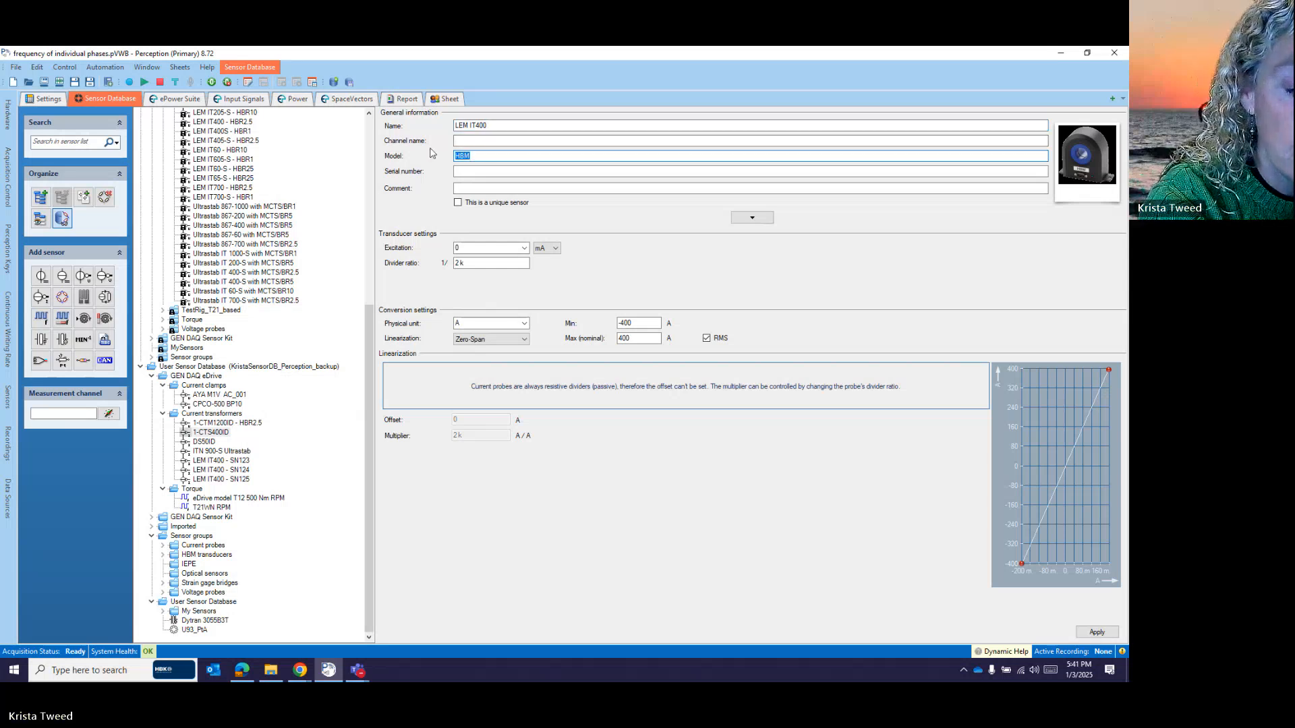
key("BackSpace")
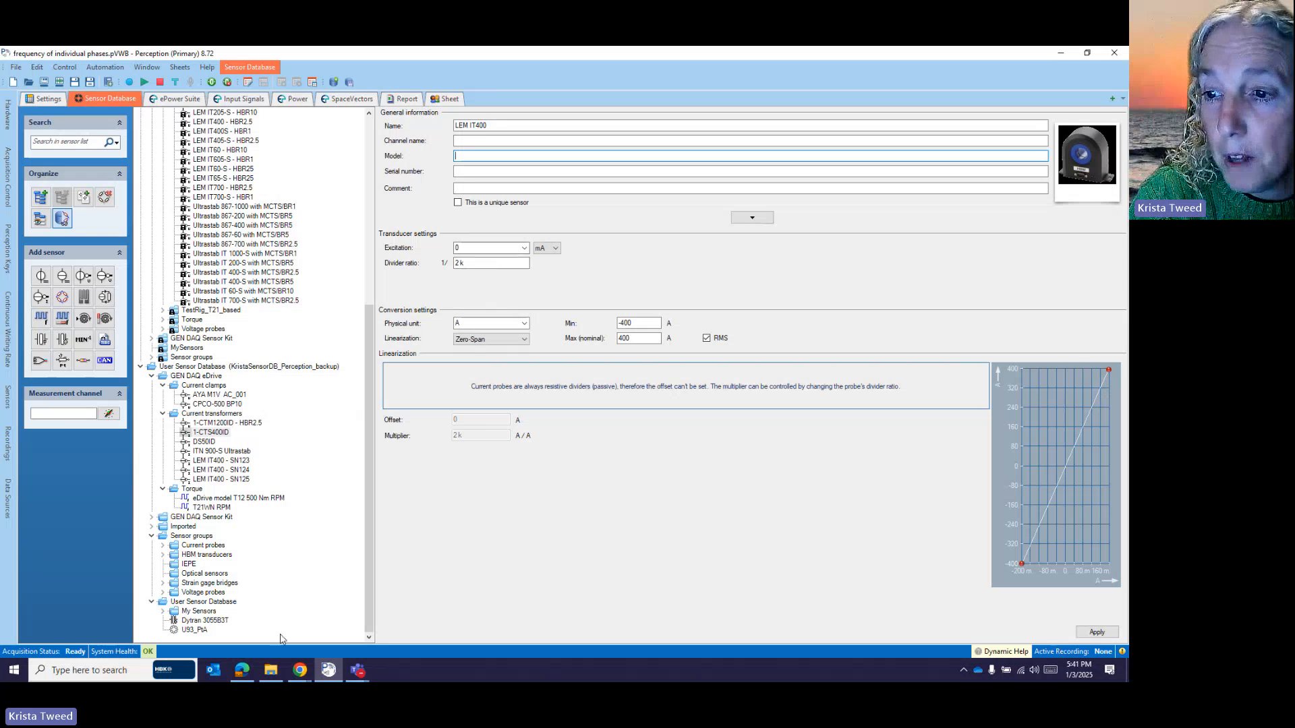
mouse_move(301, 670)
left_click(347, 604)
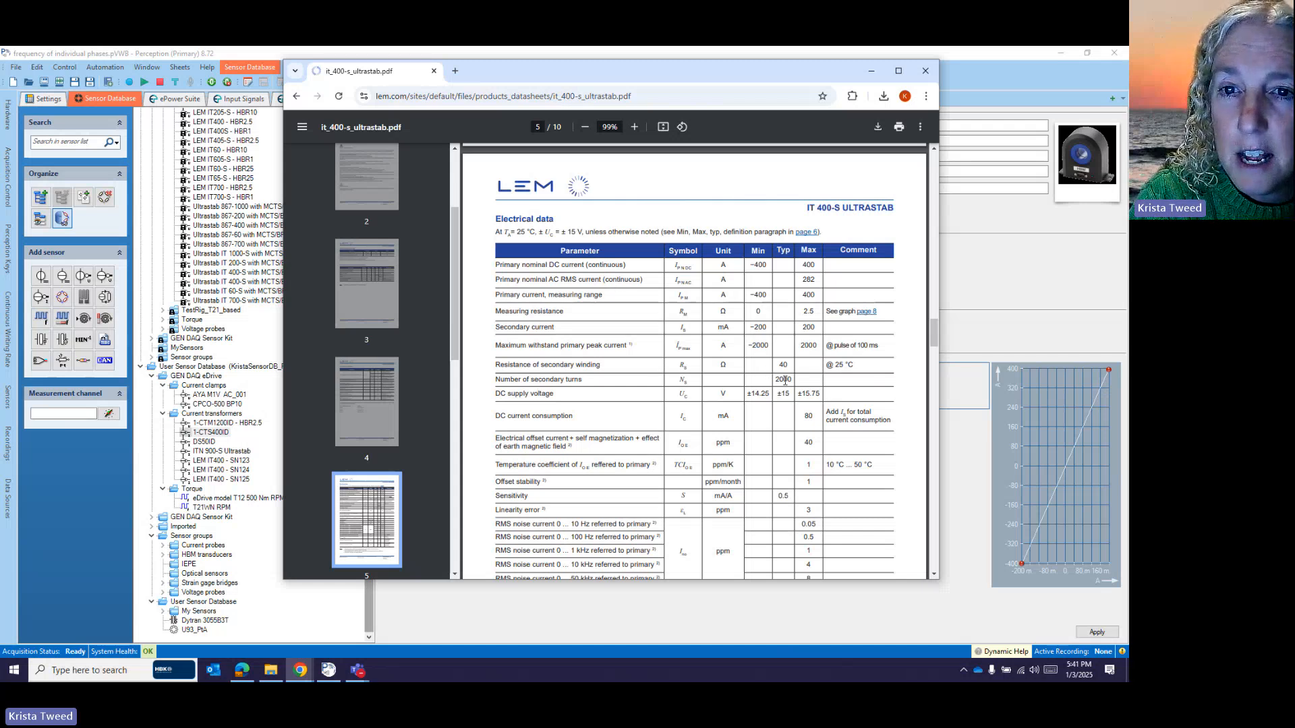
- Confirm the datasheet's 2000 secondary turns, then minimize Chrome
left_click_drag(792, 379, 771, 376)
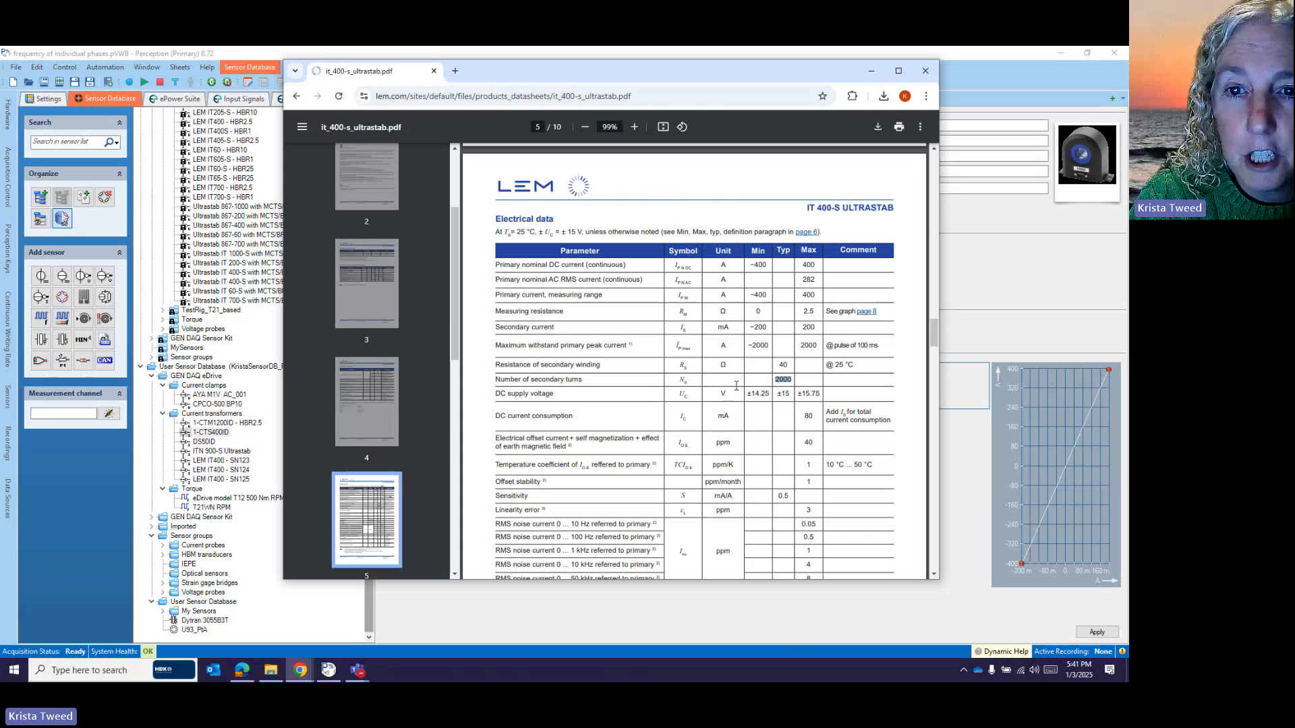
left_click(871, 70)
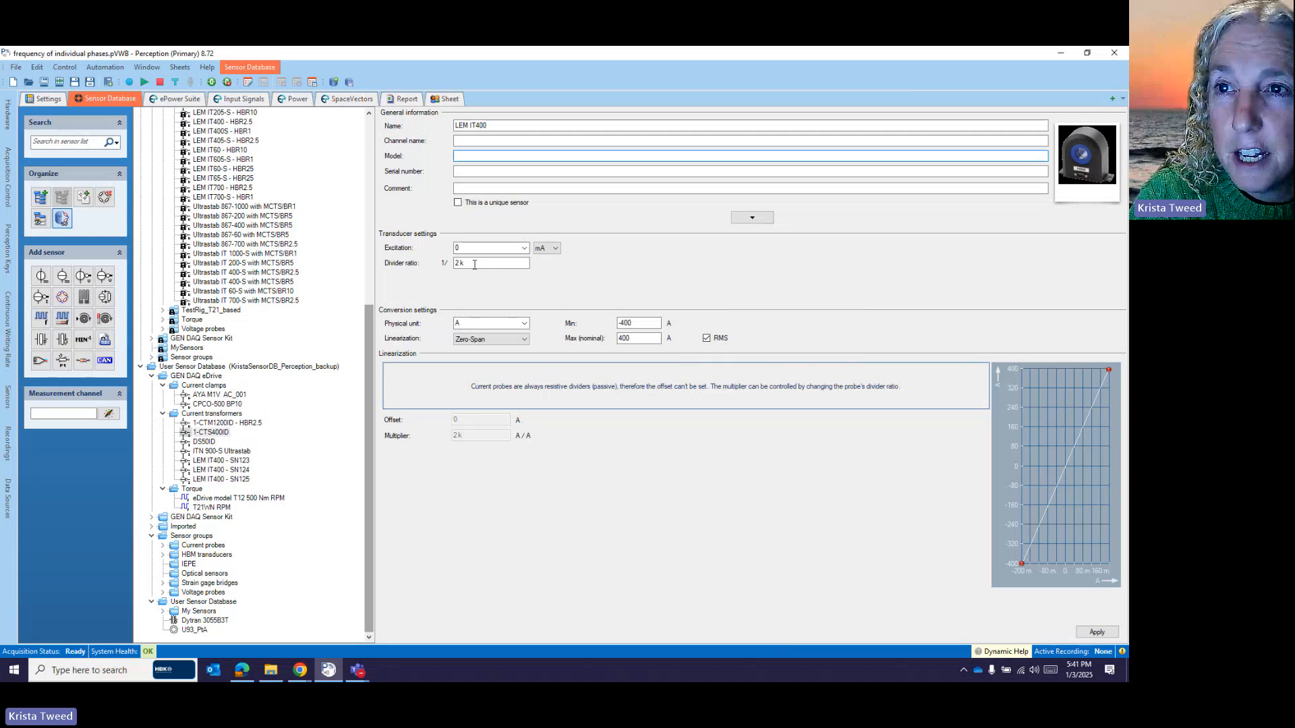
- Verify LEM IT400's 2k divider ratio and -400 to 400 A range, then apply it
left_click(475, 264)
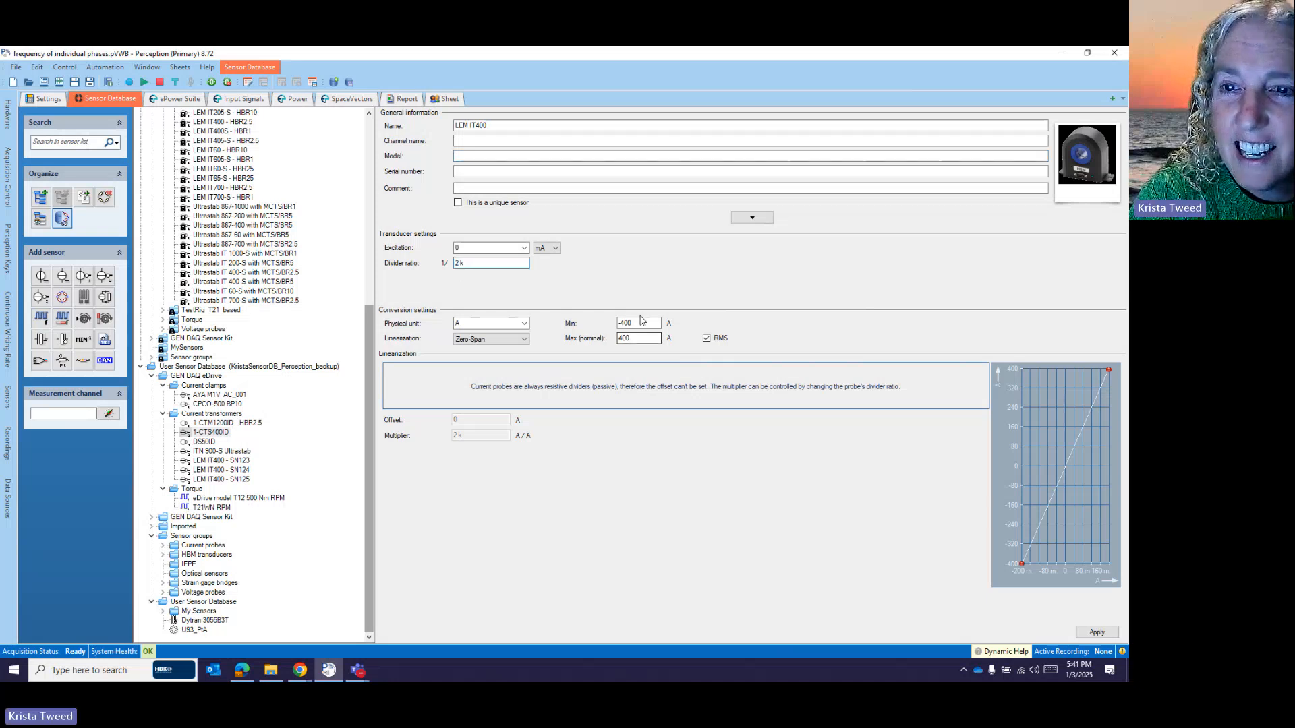
left_click(637, 321)
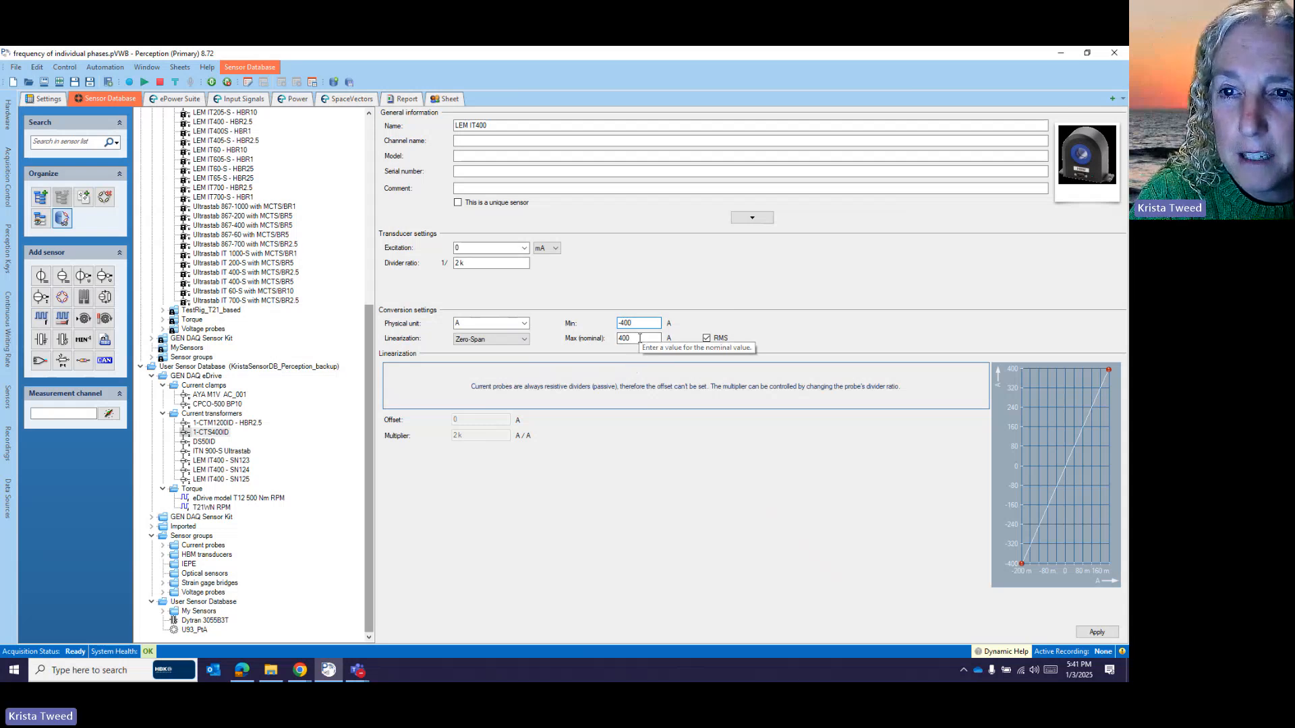
left_click(636, 340)
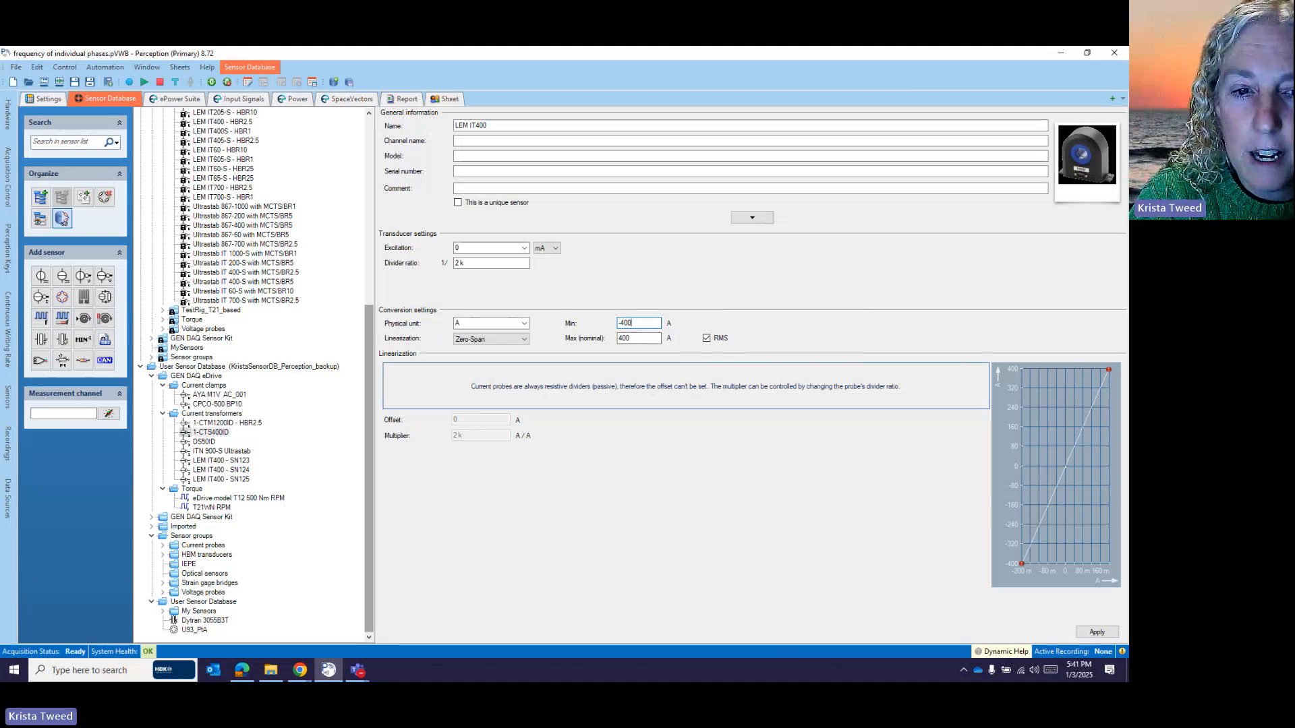
left_click_drag(1021, 496, 1019, 430)
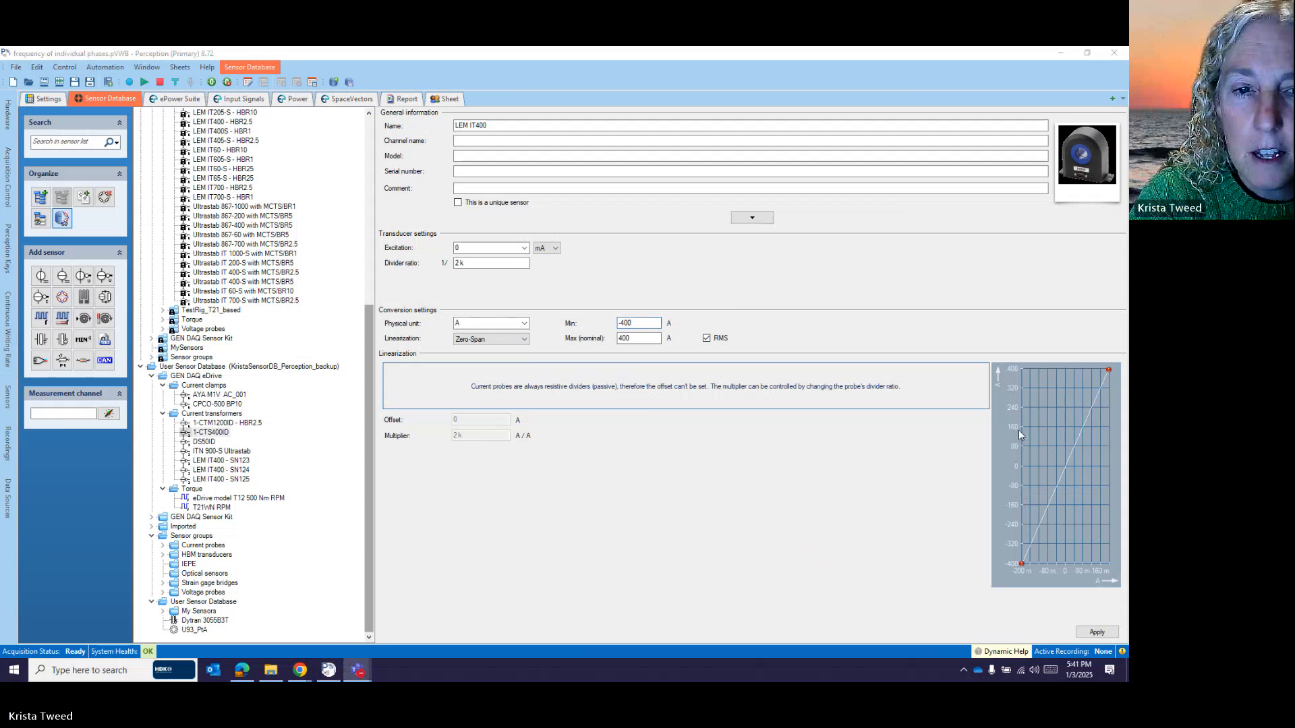
left_click(1094, 635)
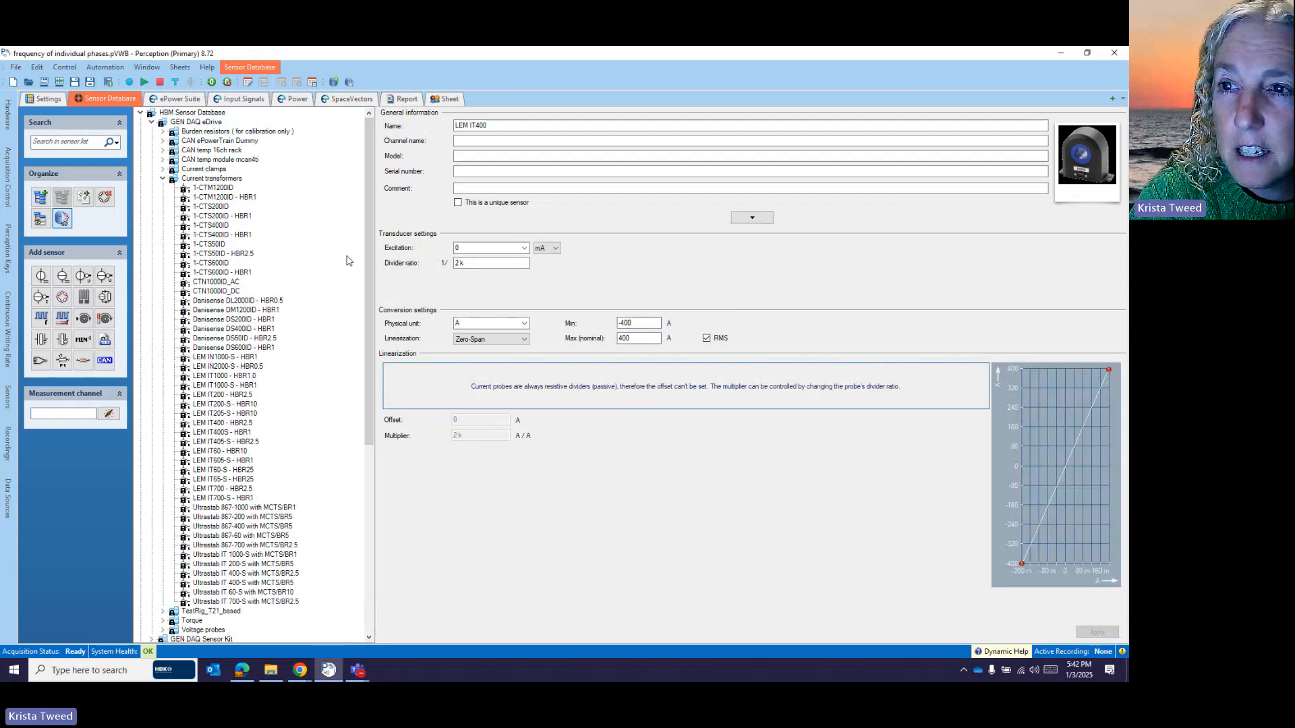
- Scroll the sensor tree to the user database's GEN DAQ eDrive current transformers, showing LEM IT400
left_click_drag(365, 258, 379, 461)
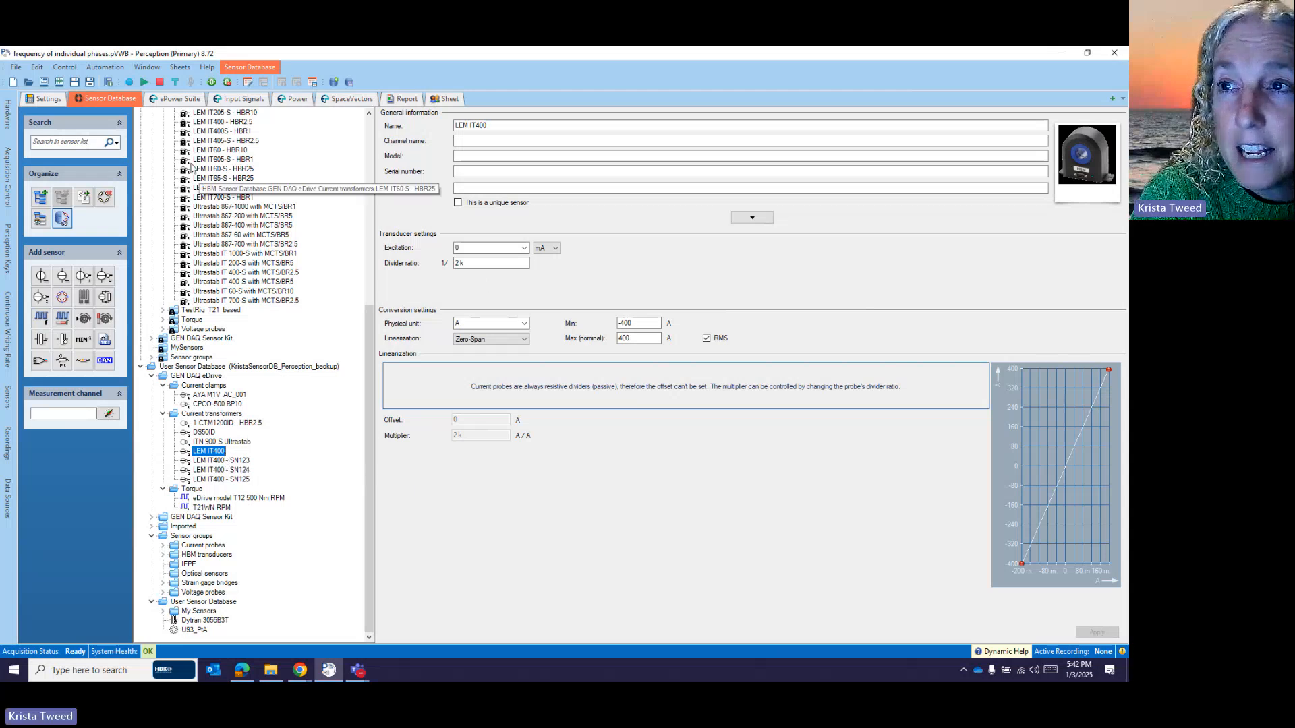
- In Inverter.out setup, set the 'All' phases current transducer to User Sensor Database's LEM IT400
left_click(169, 98)
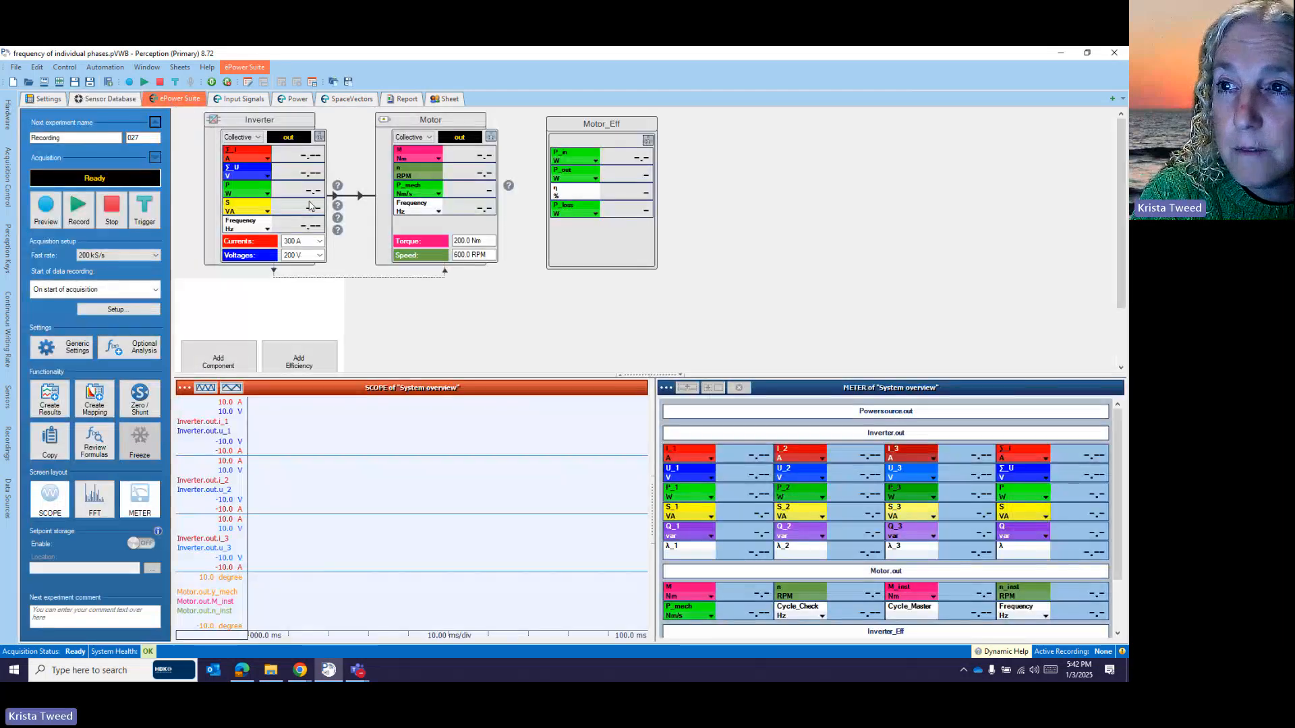
double_click(288, 227)
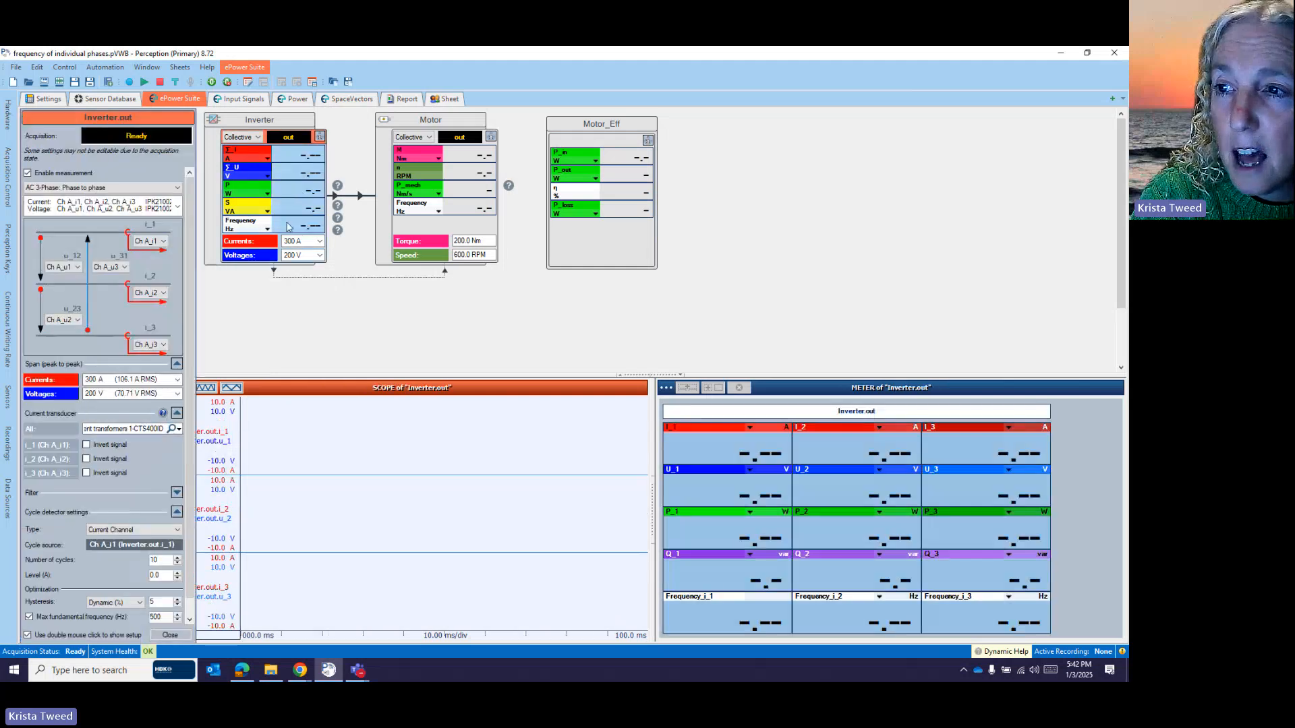
left_click(179, 429)
mouse_move(173, 485)
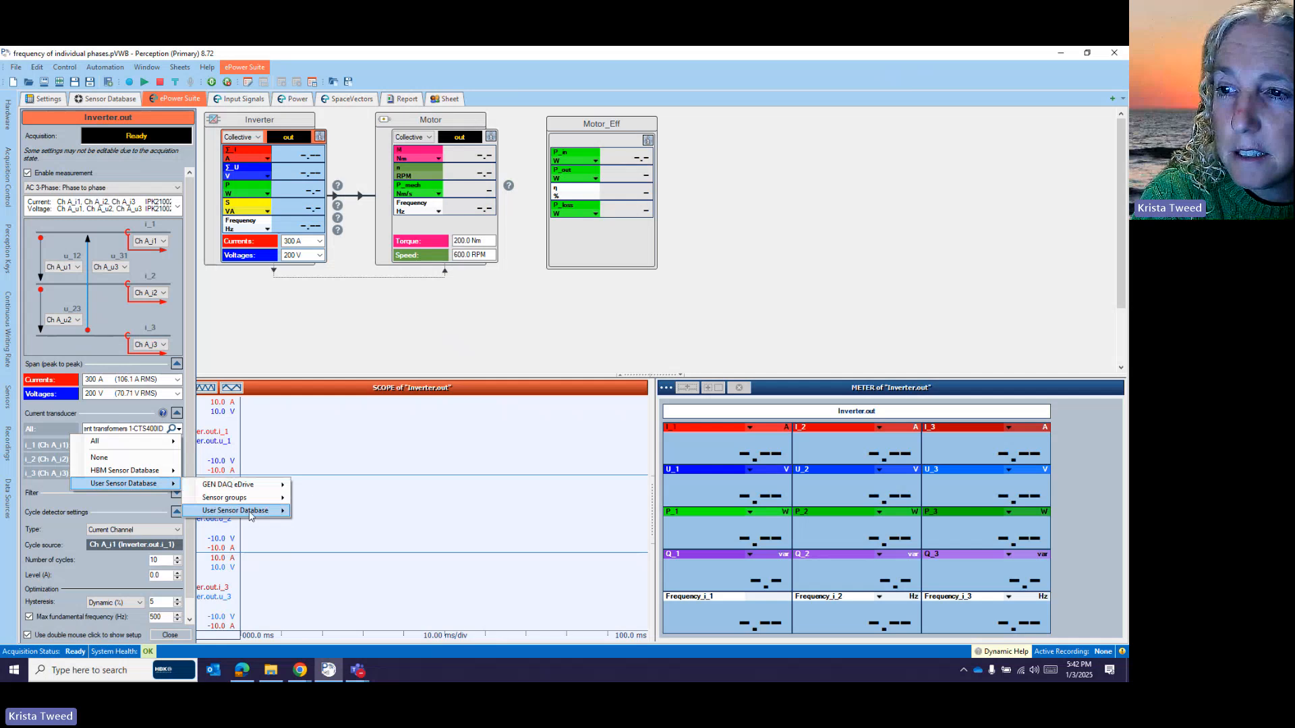
mouse_move(249, 516)
mouse_move(363, 518)
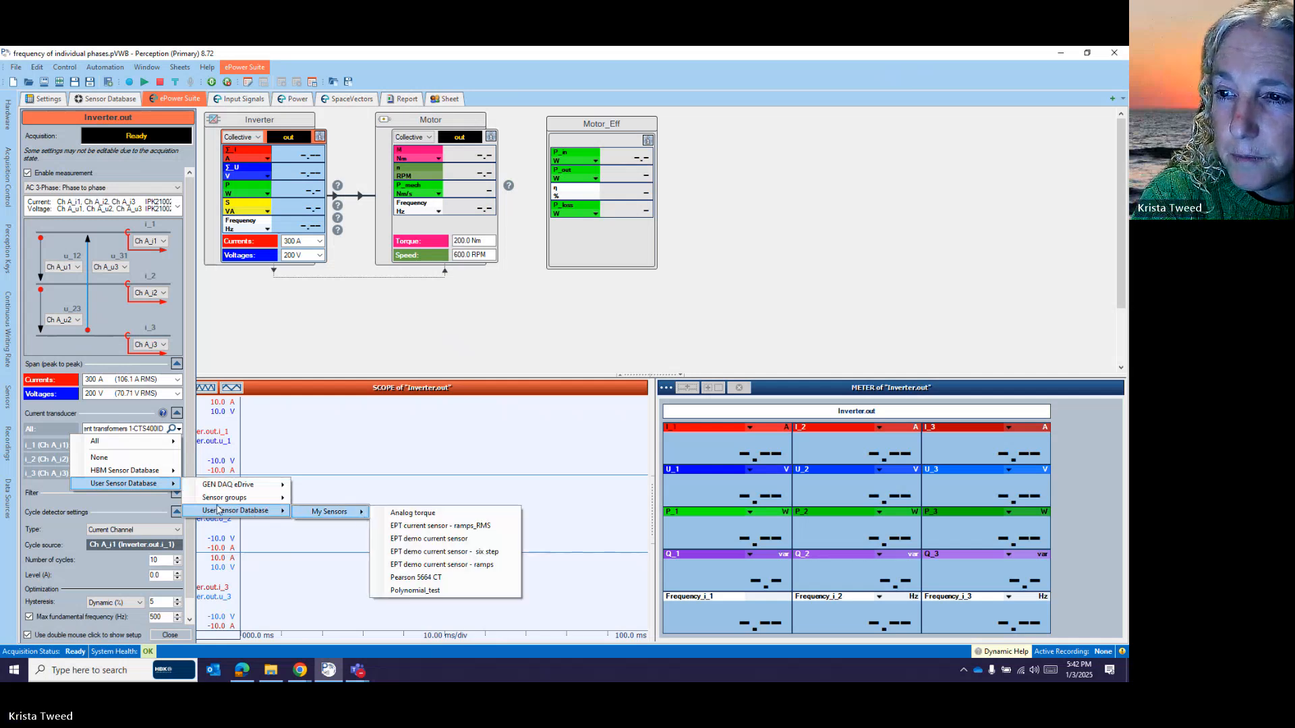
mouse_move(234, 485)
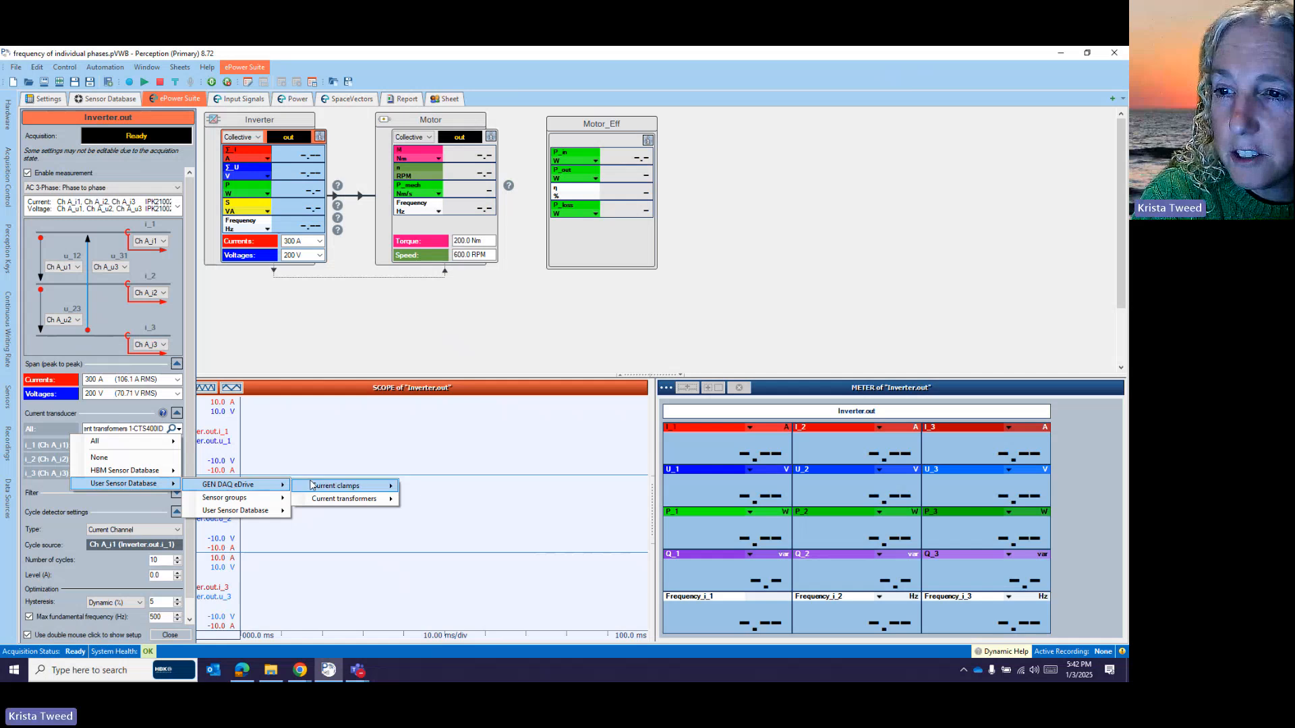
mouse_move(330, 501)
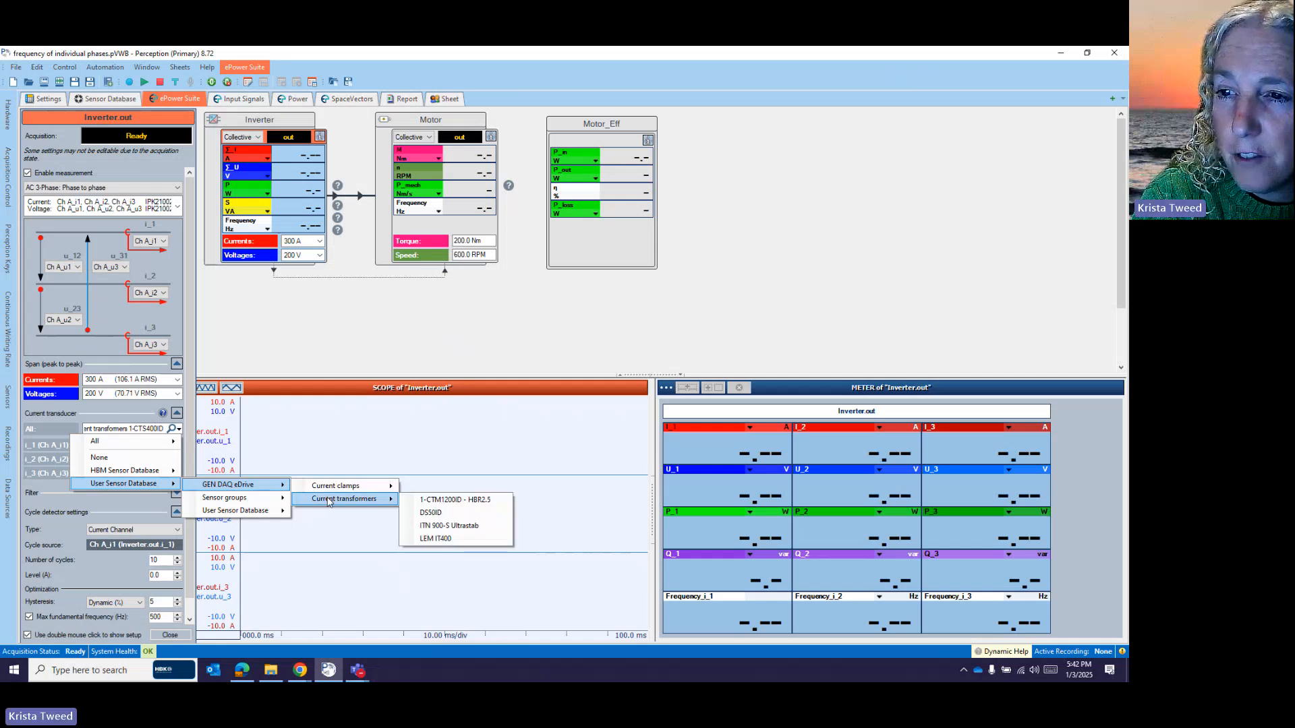
left_click(451, 539)
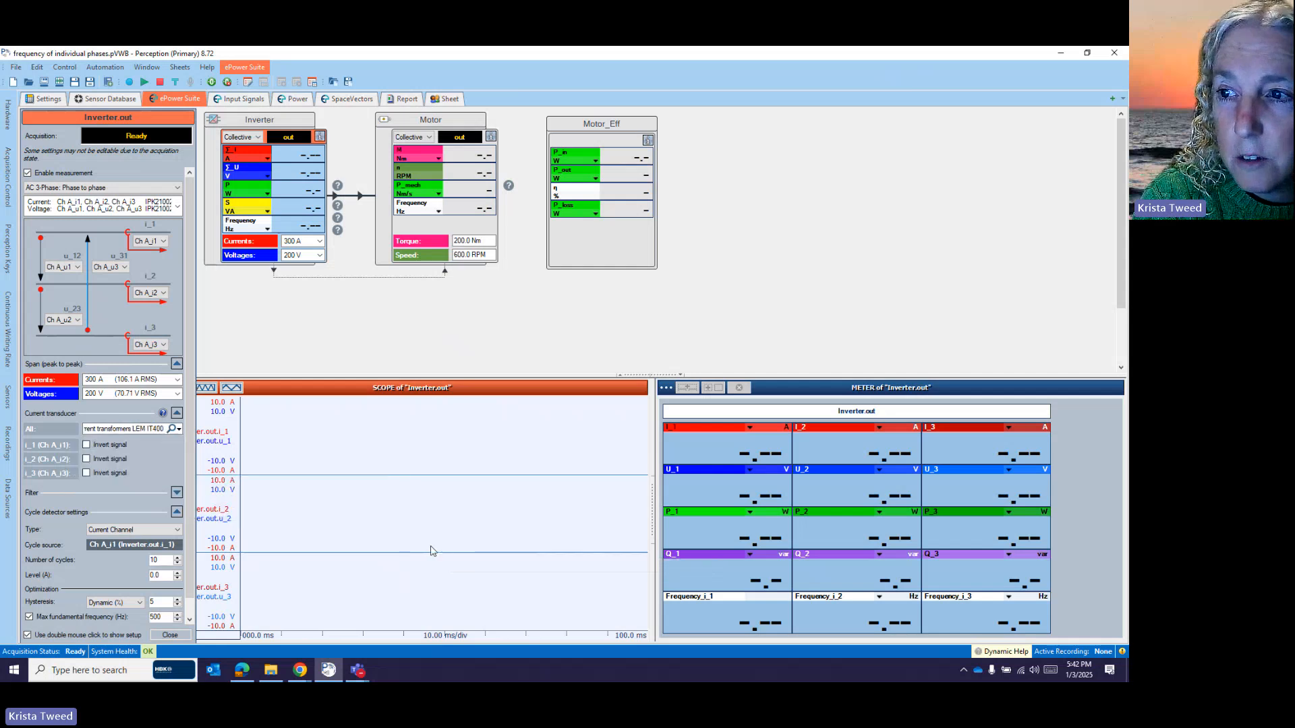
- Mark LEM IT400 - SN123 as a unique sensor, check its 2k divider, then return to ePower Suite
left_click(100, 100)
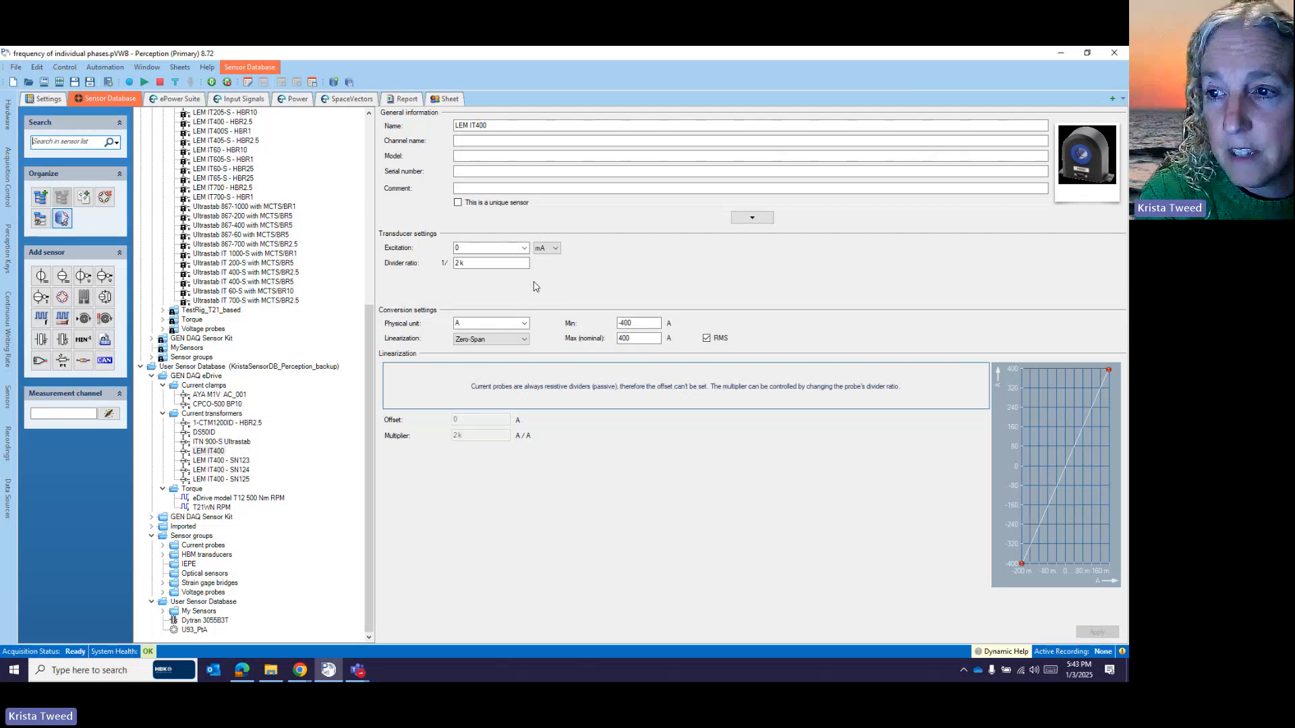
left_click(208, 462)
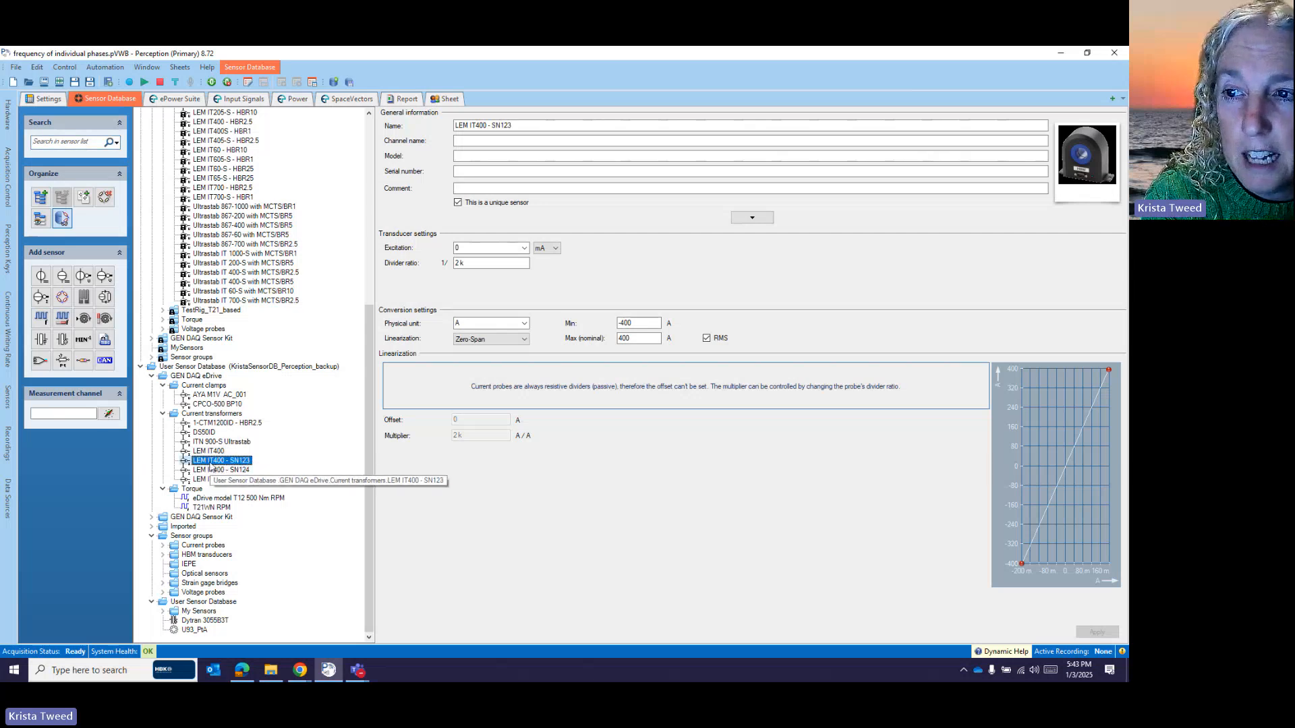
left_click(519, 125)
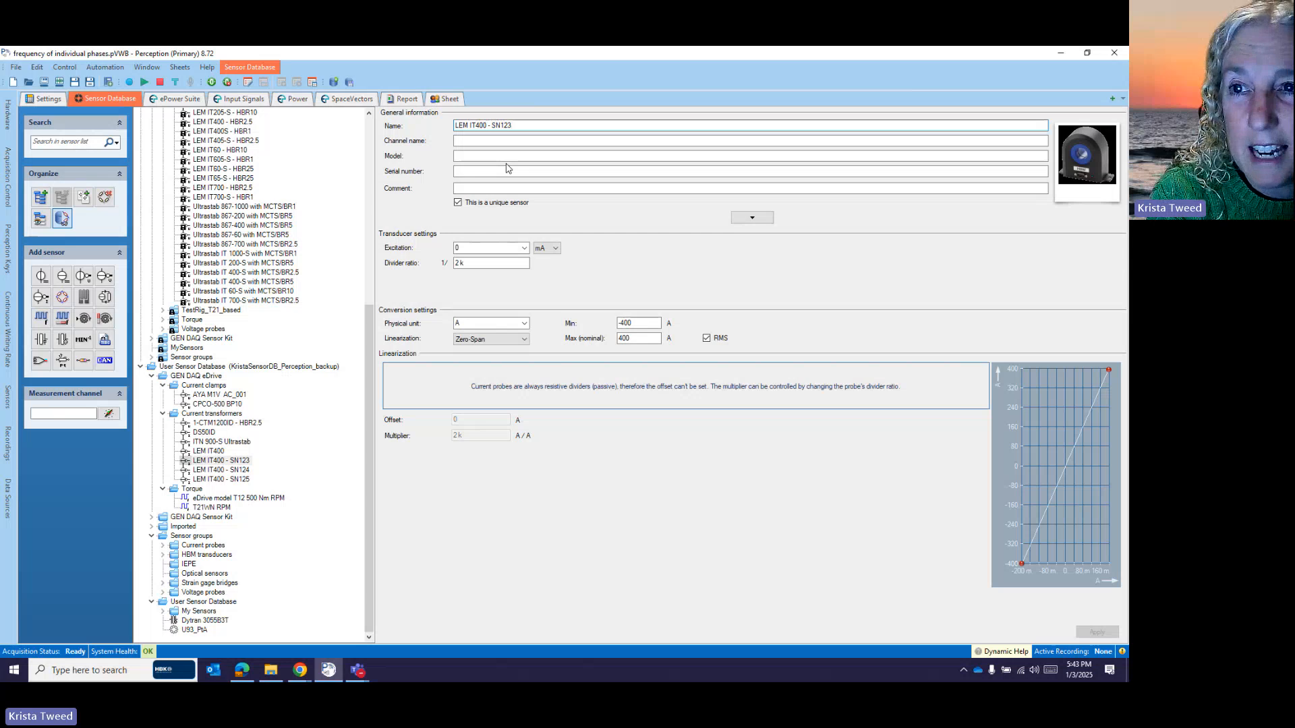
left_click(458, 204)
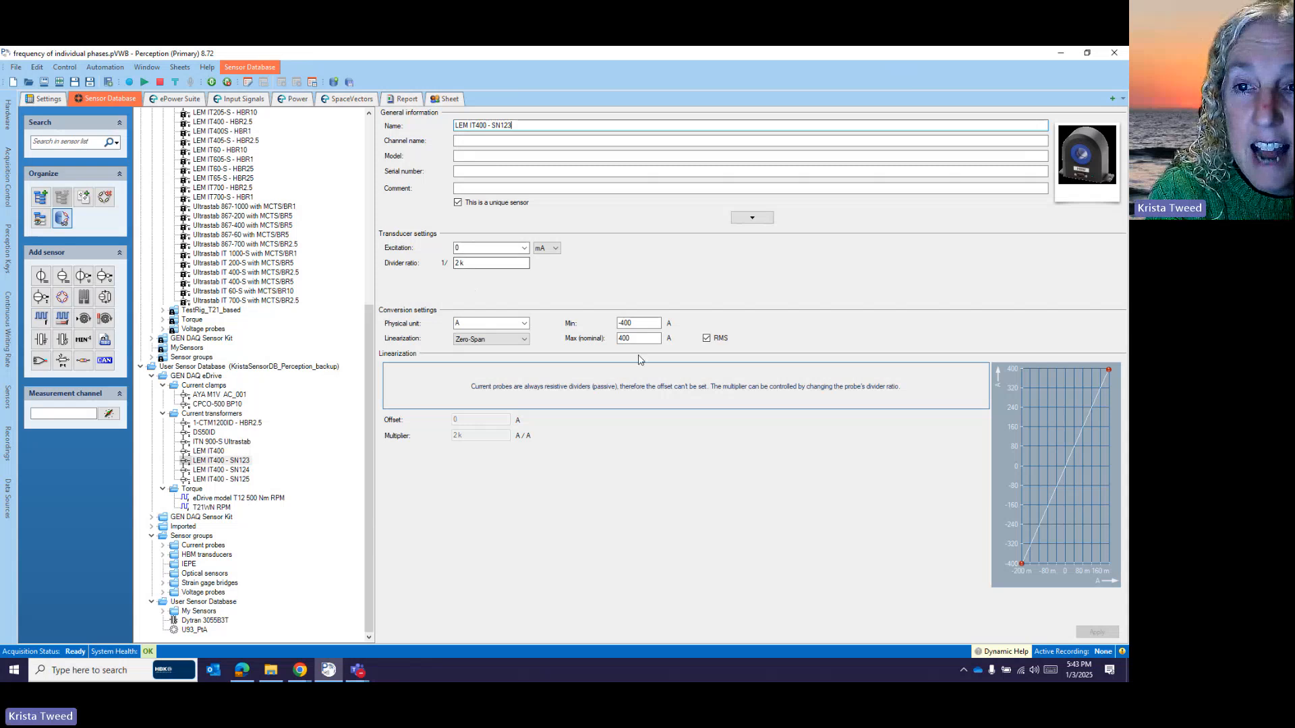
left_click(473, 264)
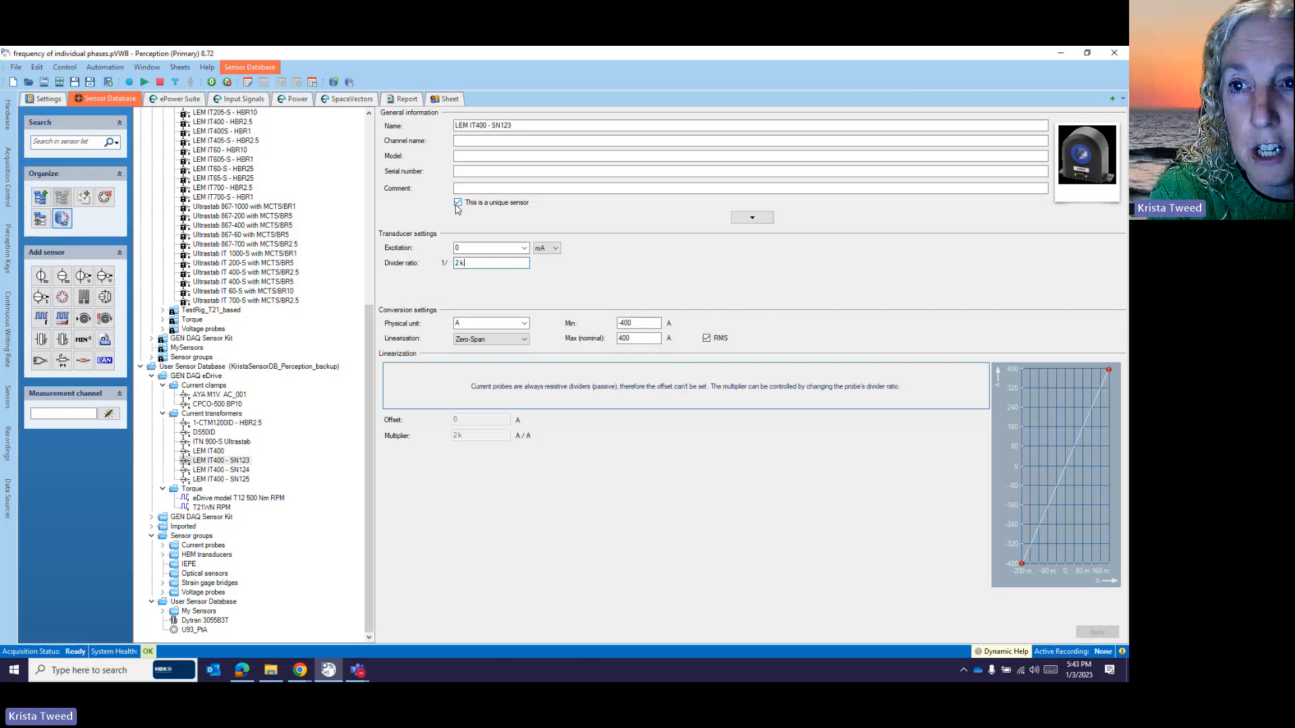
left_click(176, 101)
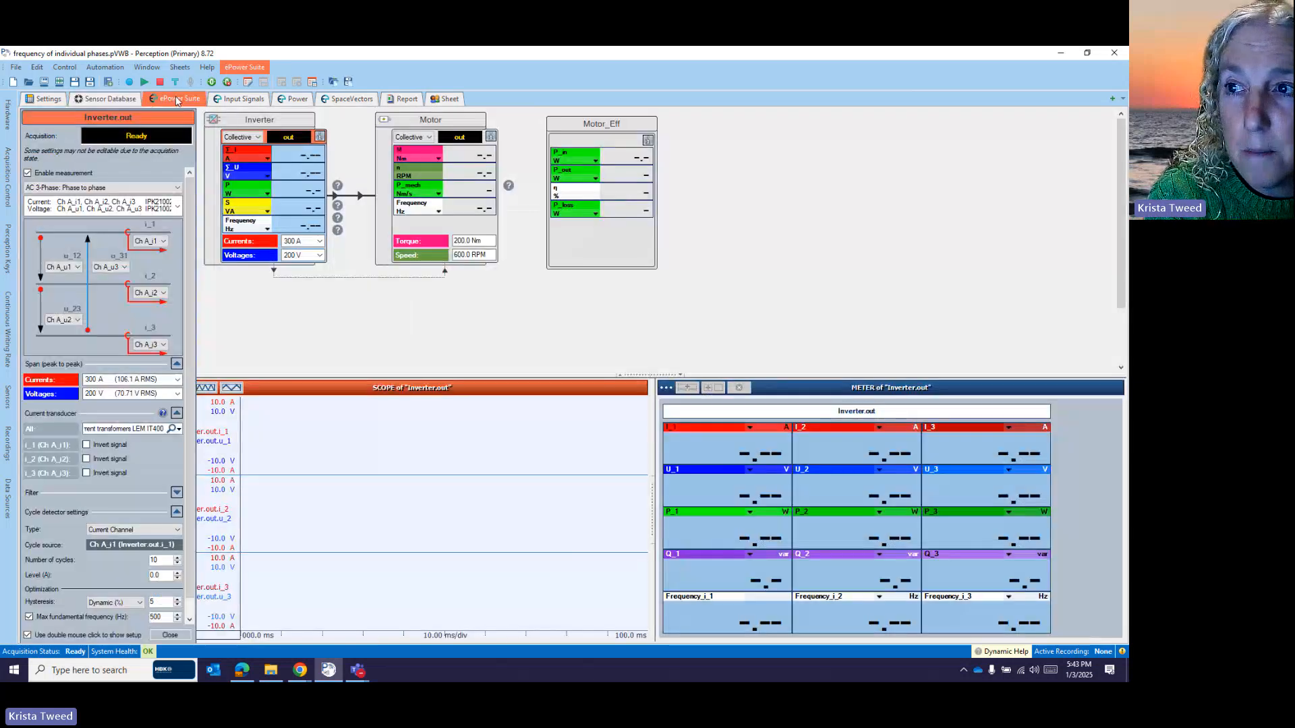
- Set Transducer selection to 'From calibration certificate' in Generic Settings, then open the Inverter setup
left_click(364, 293)
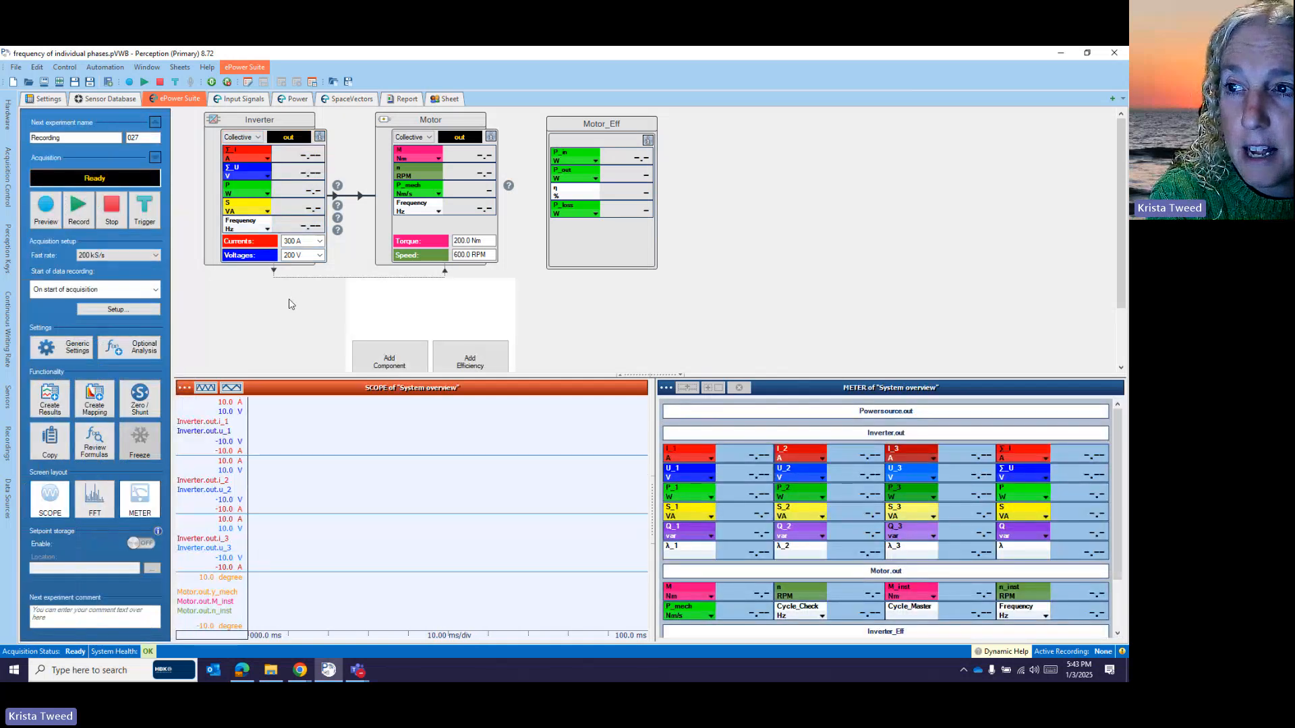
left_click(69, 351)
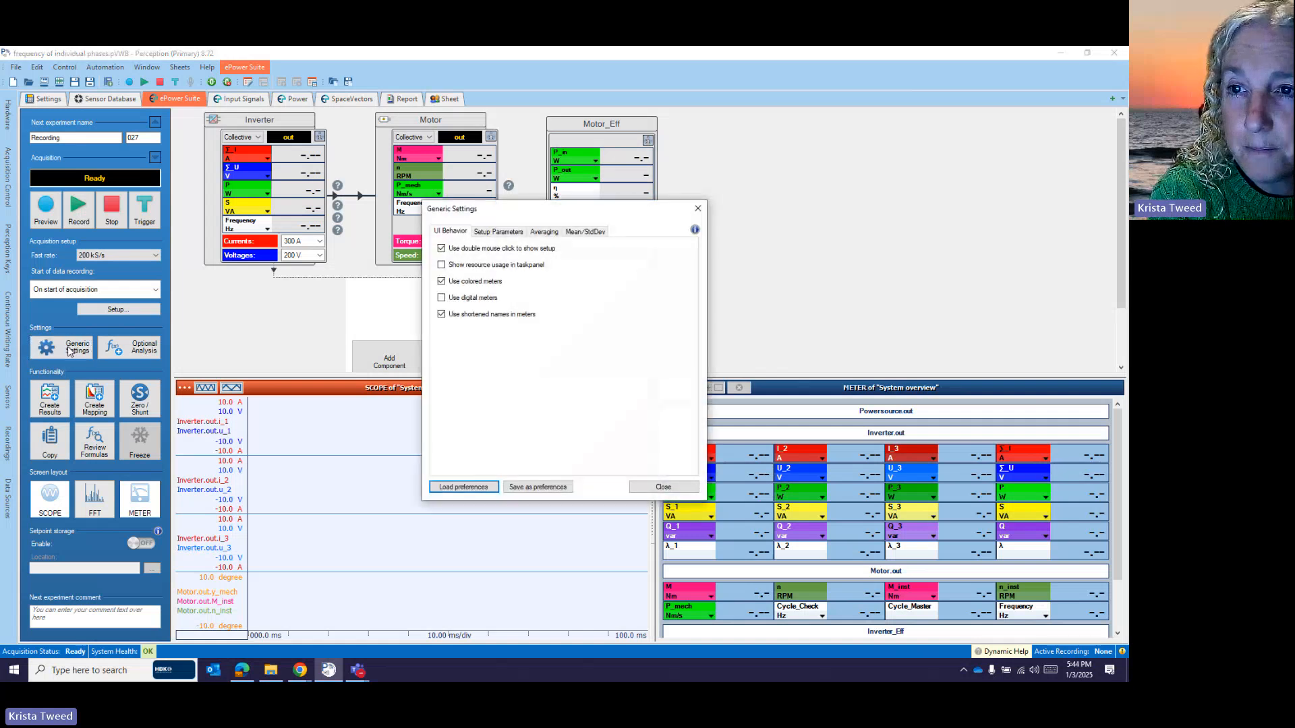
left_click(498, 233)
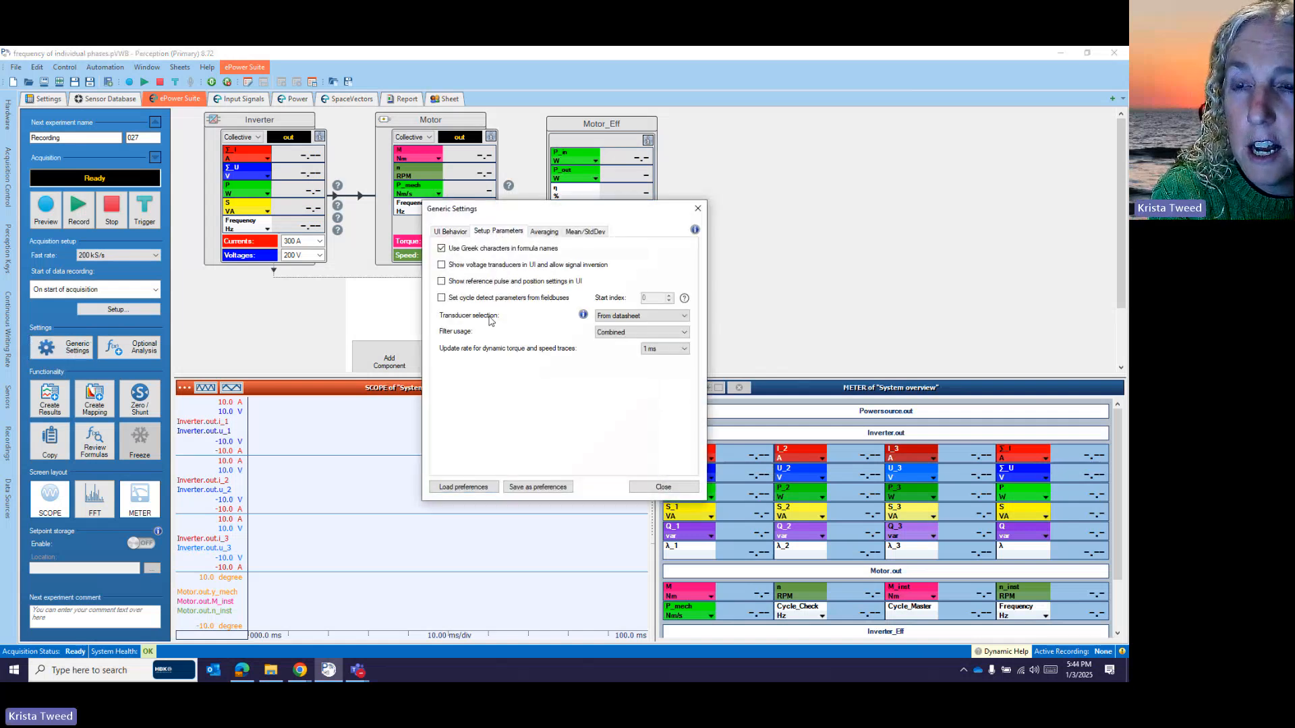
mouse_move(497, 321)
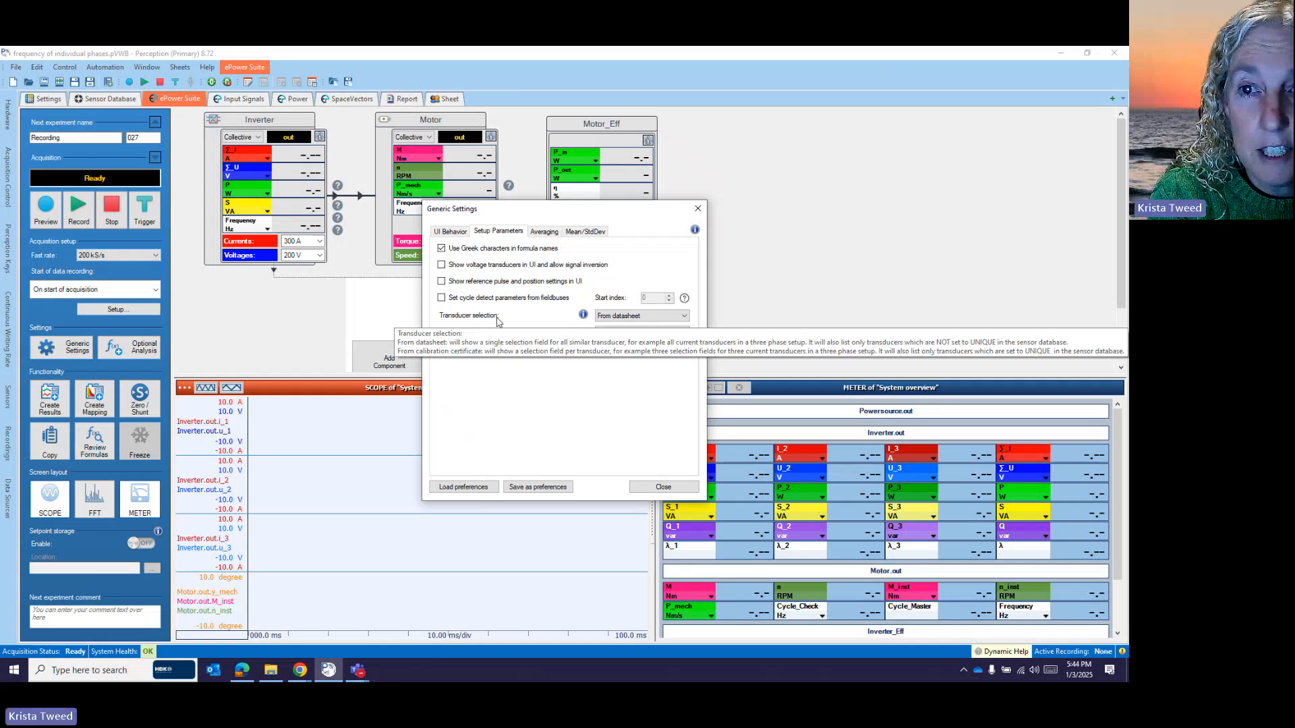
left_click(685, 317)
left_click(647, 328)
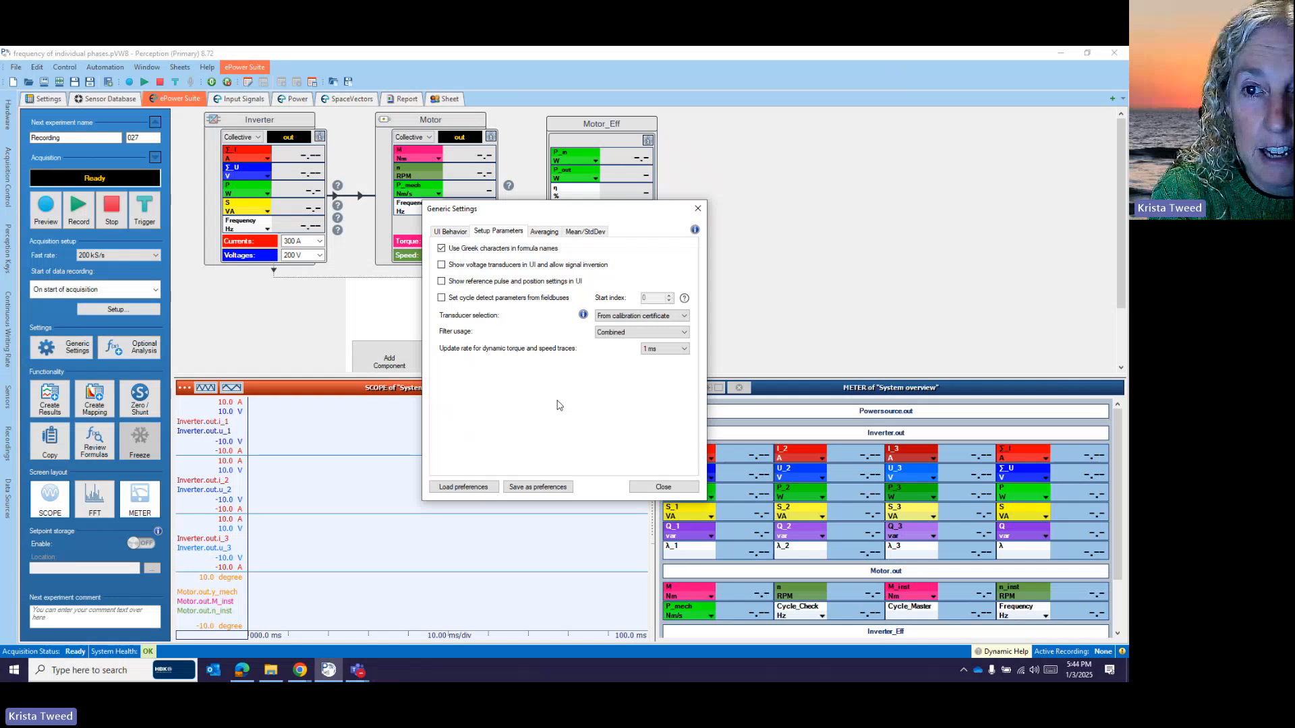
left_click(661, 487)
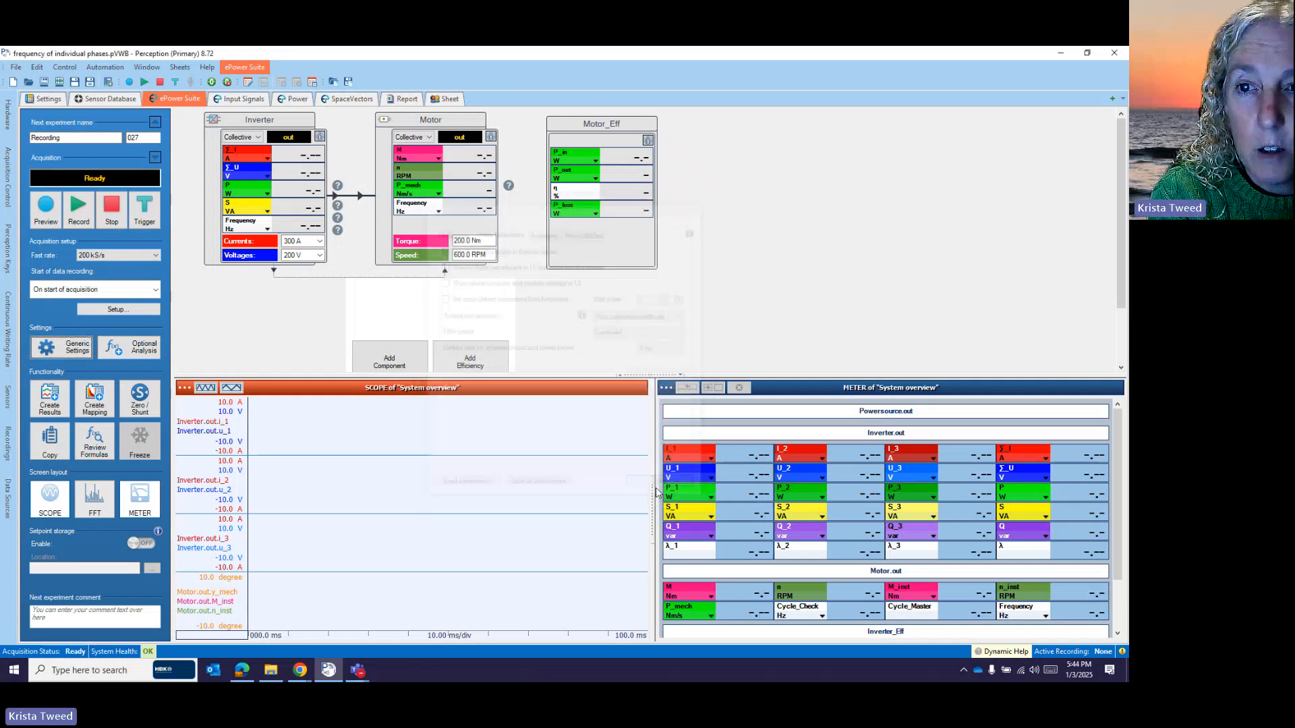
double_click(289, 194)
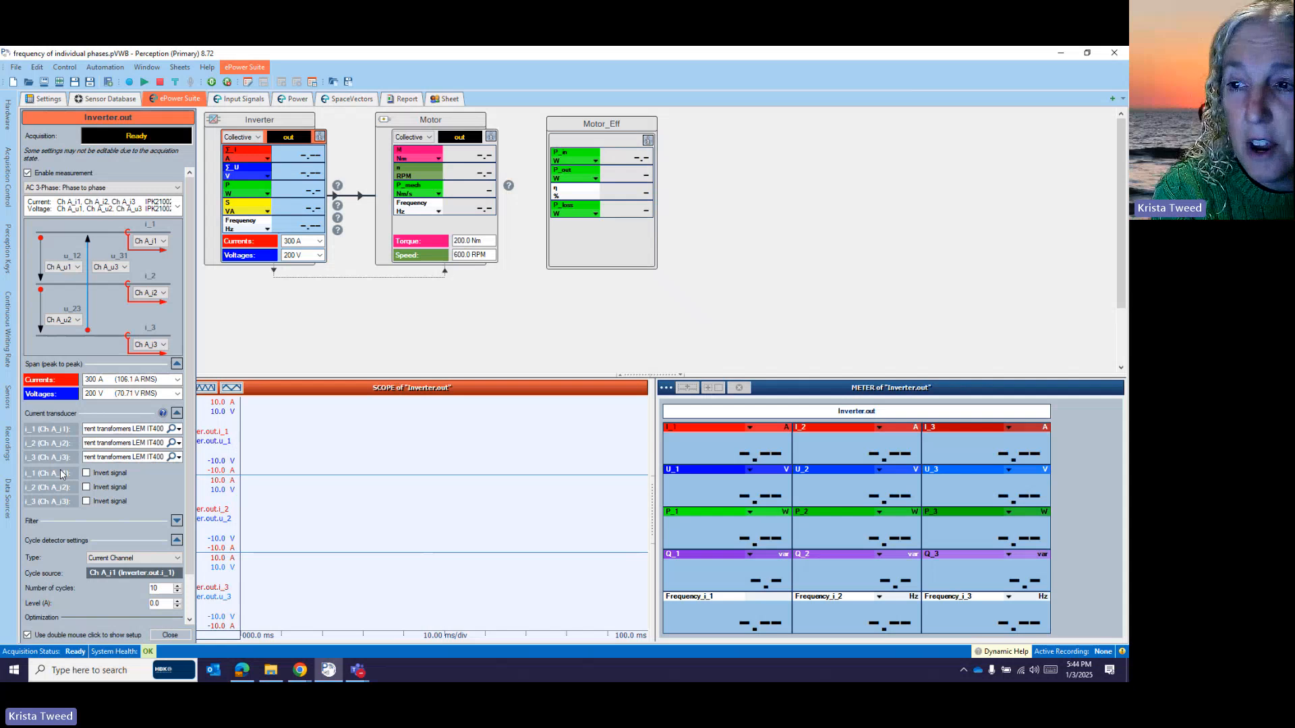
- Assign LEM IT400 - SN123 to i_1 and LEM IT400 - SN124 to i_2 from the User Sensor Database
left_click(179, 429)
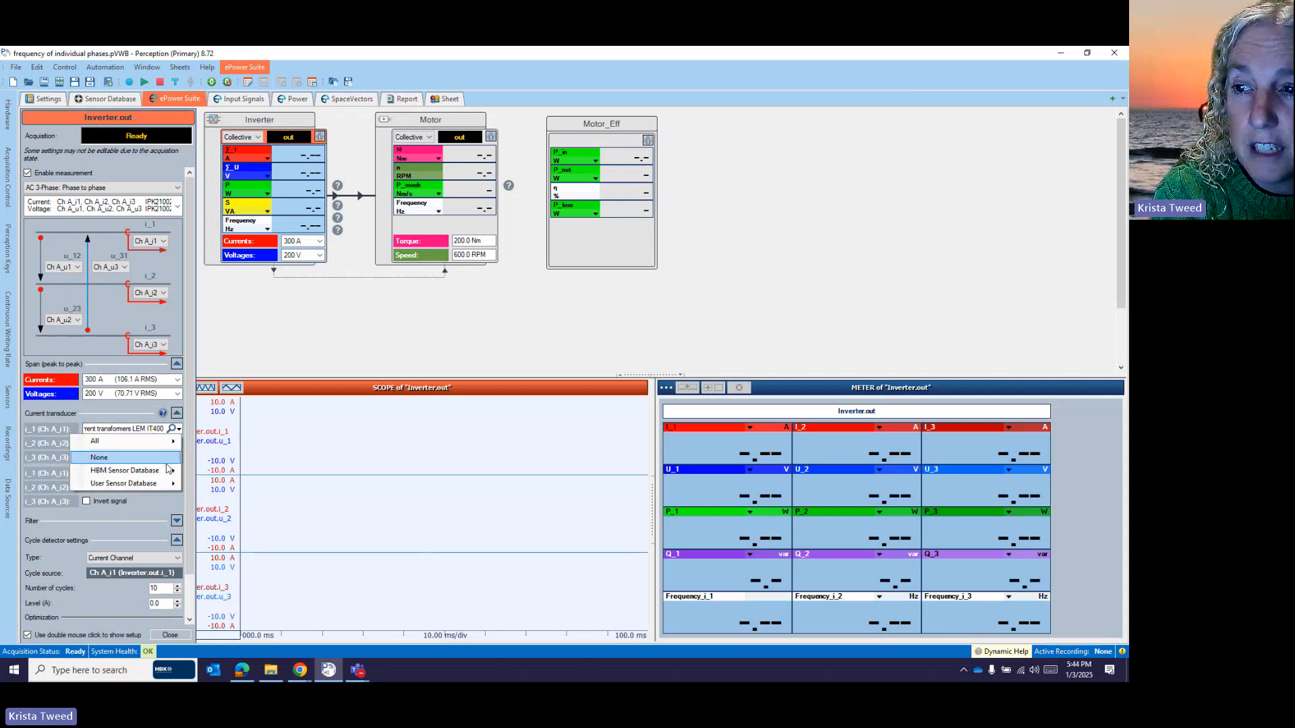
mouse_move(164, 487)
mouse_move(253, 486)
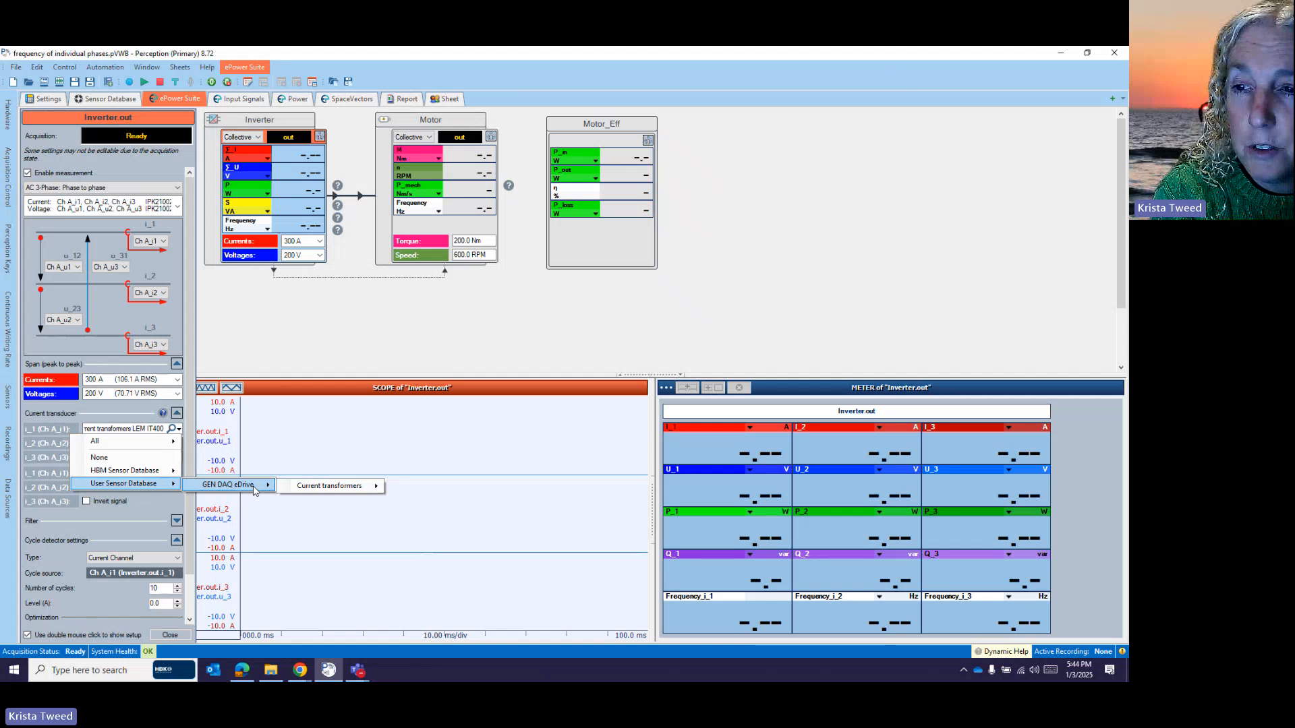
mouse_move(337, 486)
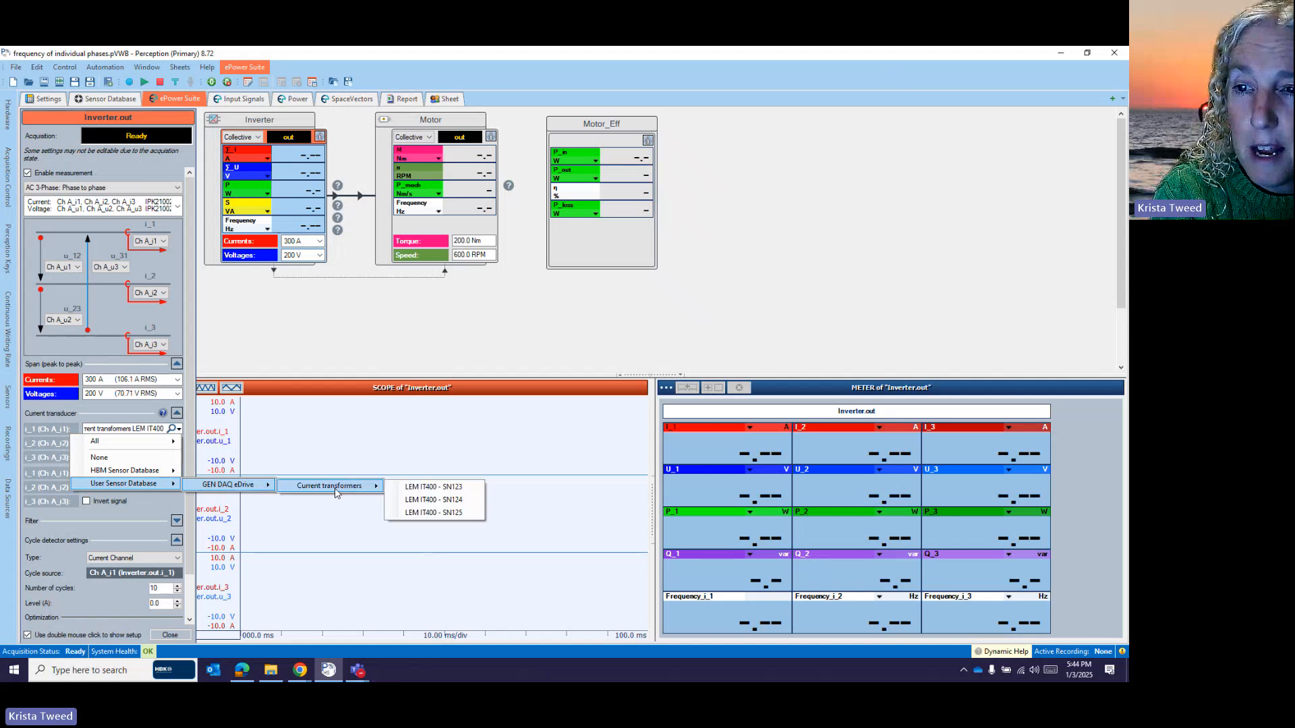
left_click(424, 487)
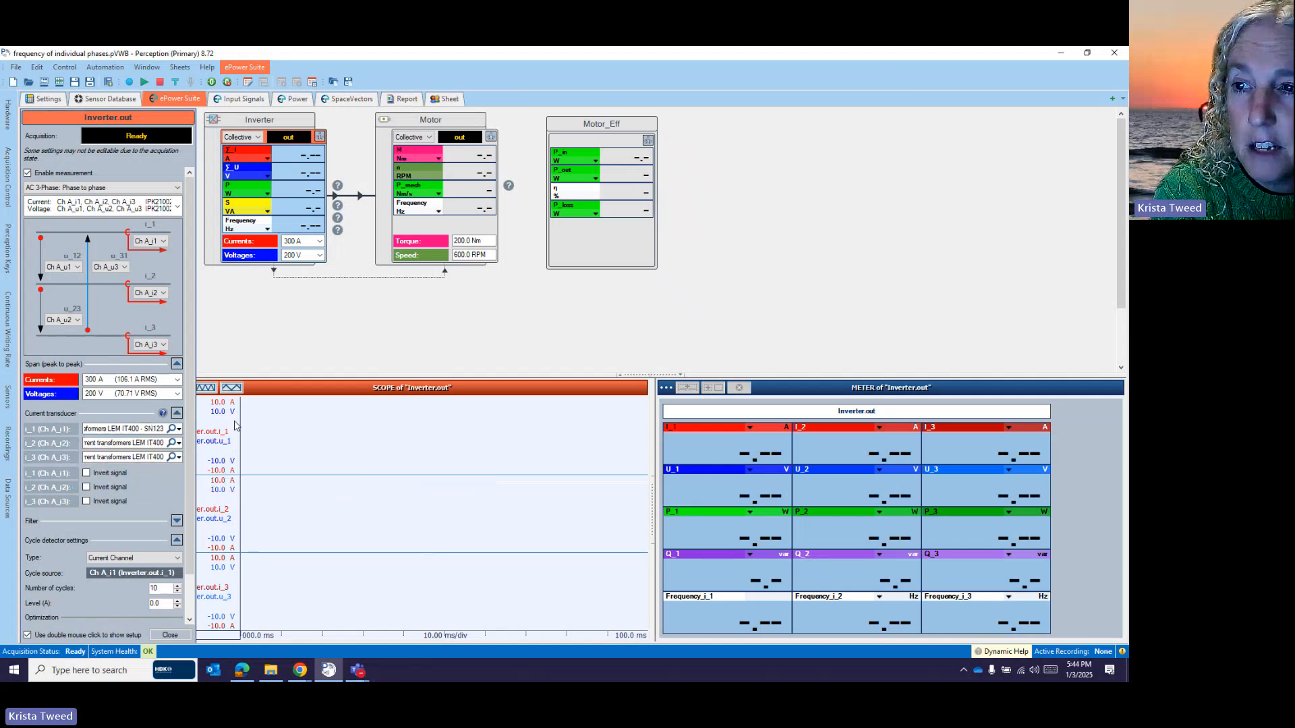
left_click(179, 443)
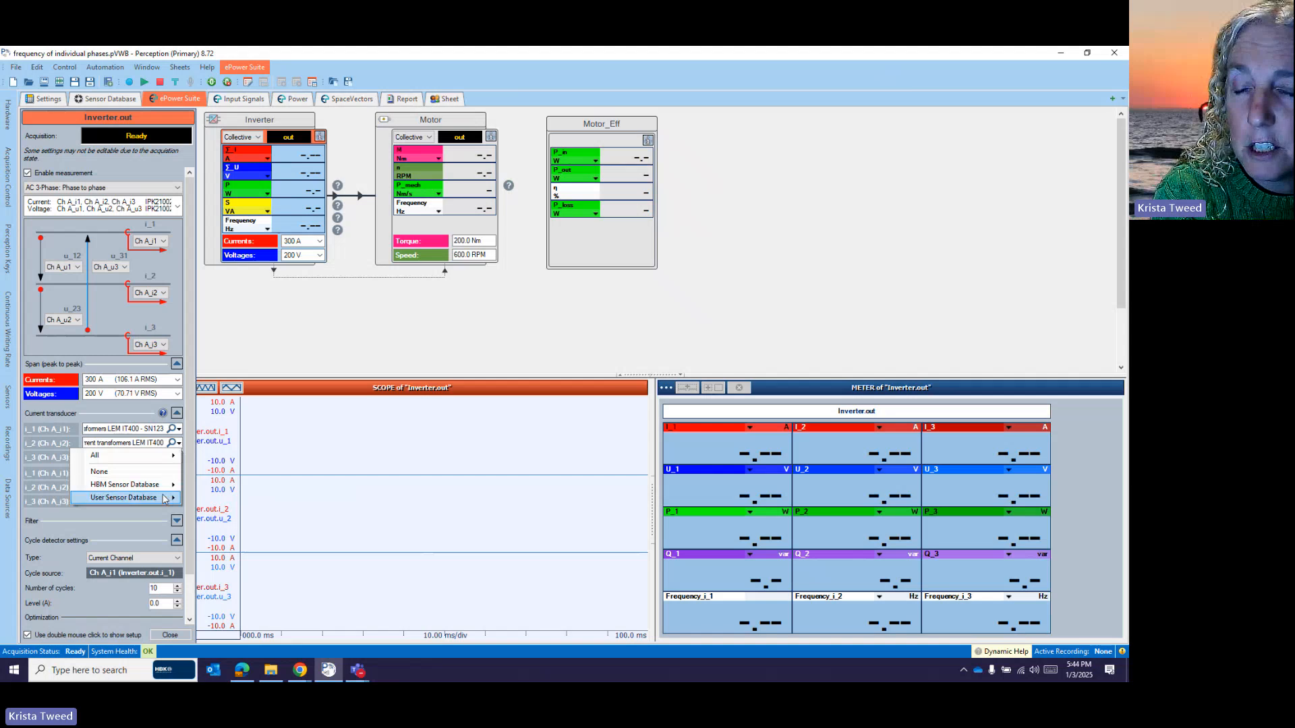
mouse_move(158, 497)
mouse_move(236, 499)
mouse_move(337, 509)
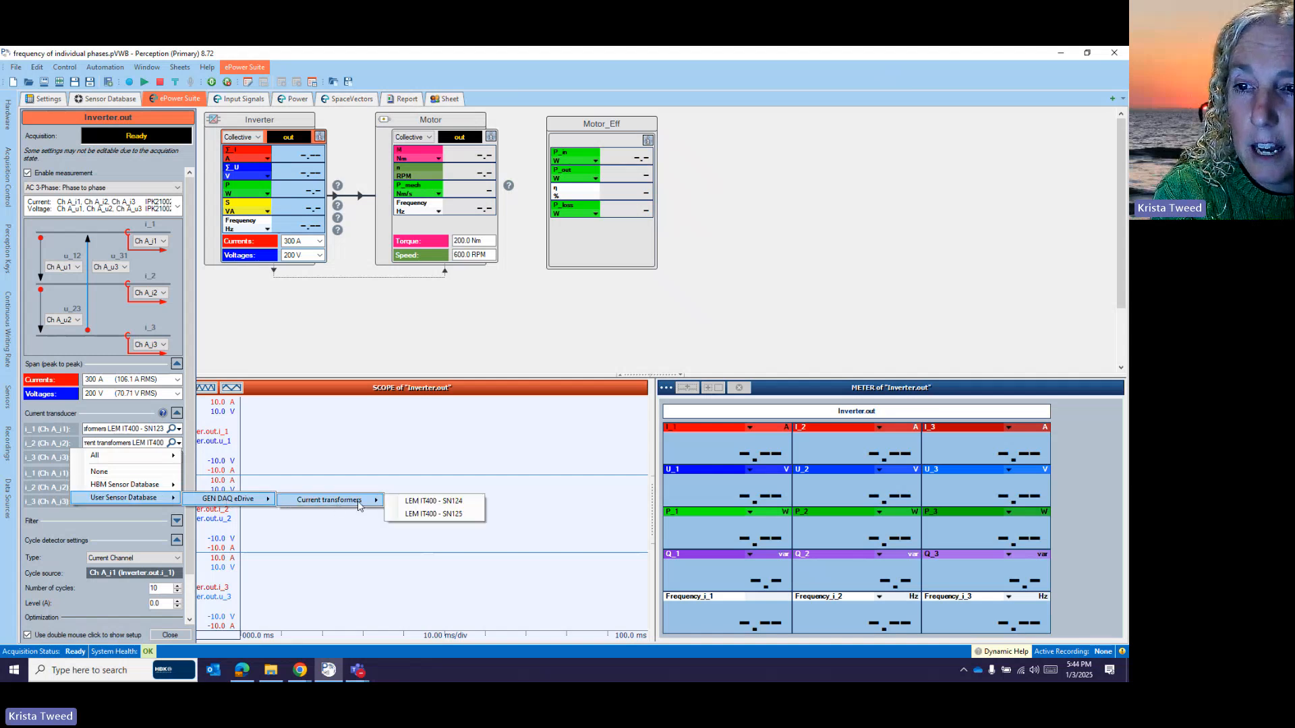
left_click(431, 513)
- Assign LEM IT400 - SN125 as the i_3 current transducer
left_click(179, 457)
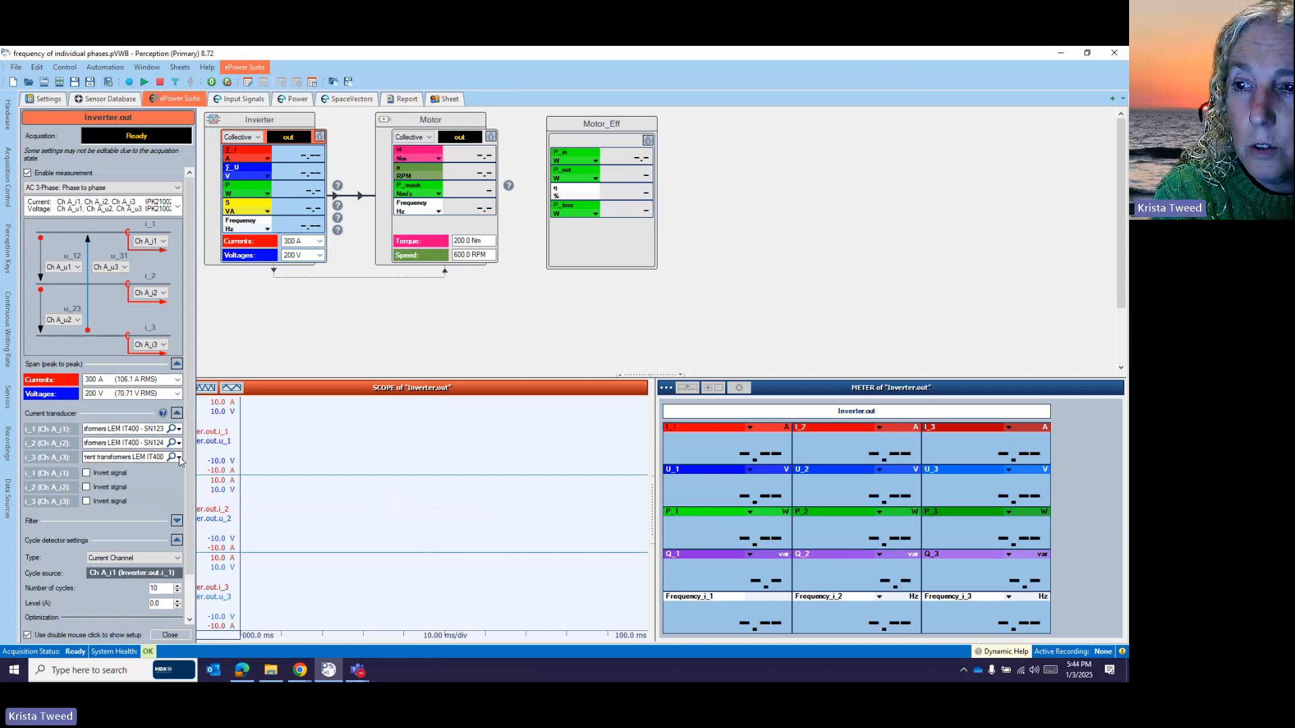
mouse_move(158, 516)
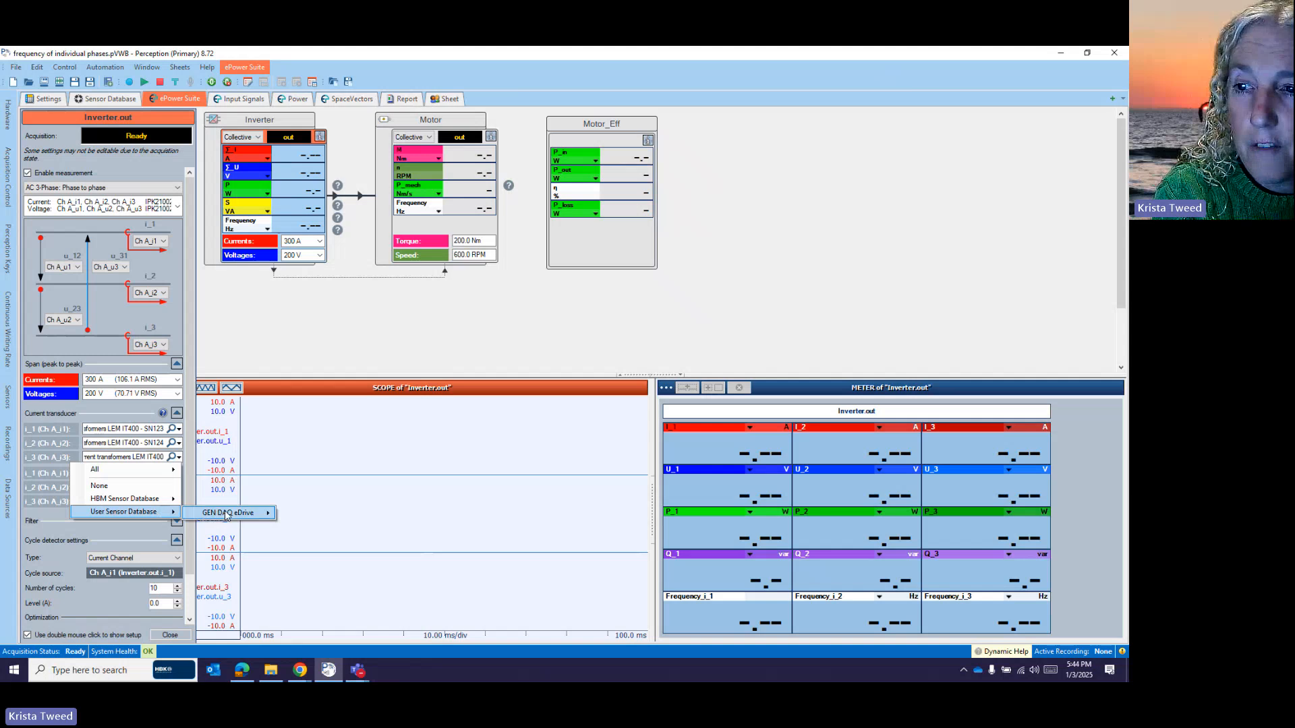
mouse_move(231, 514)
mouse_move(322, 516)
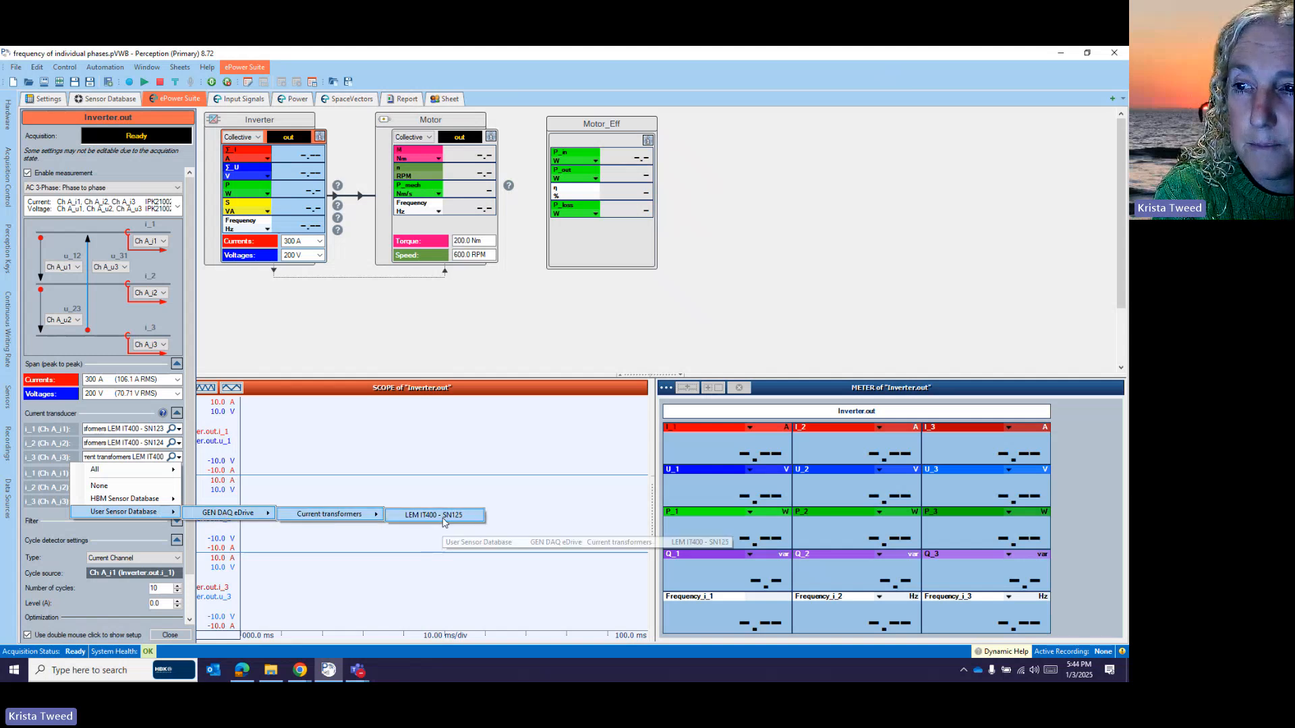
left_click(442, 517)
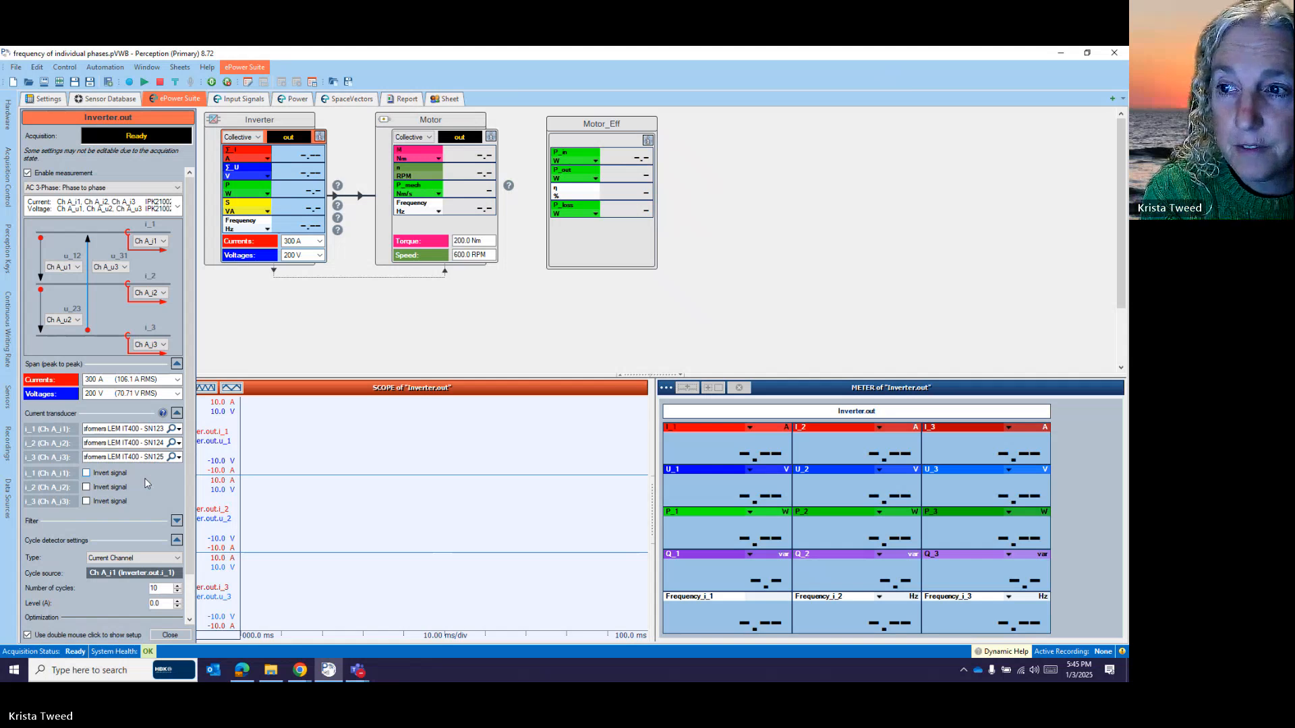
- Collapse Current transformers and expand HBM Sensor Database > Voltage probes, then return to ePower Suite
left_click(357, 307)
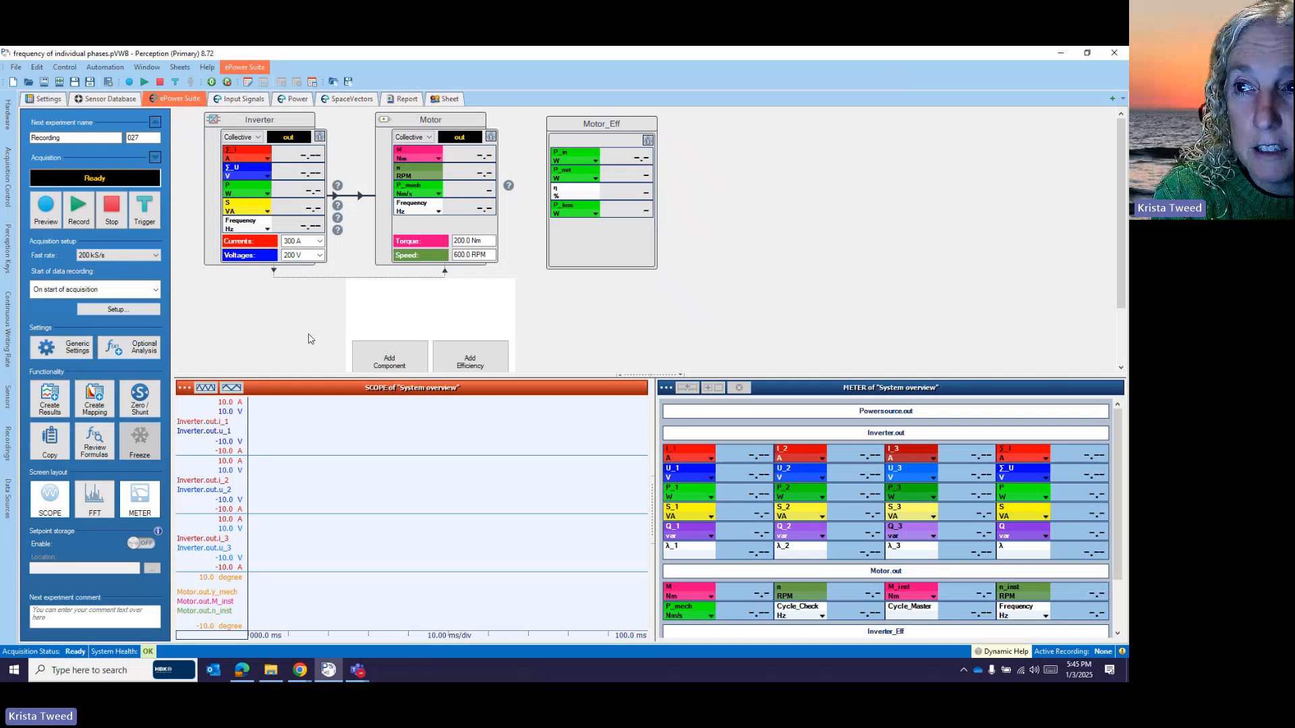
left_click(104, 100)
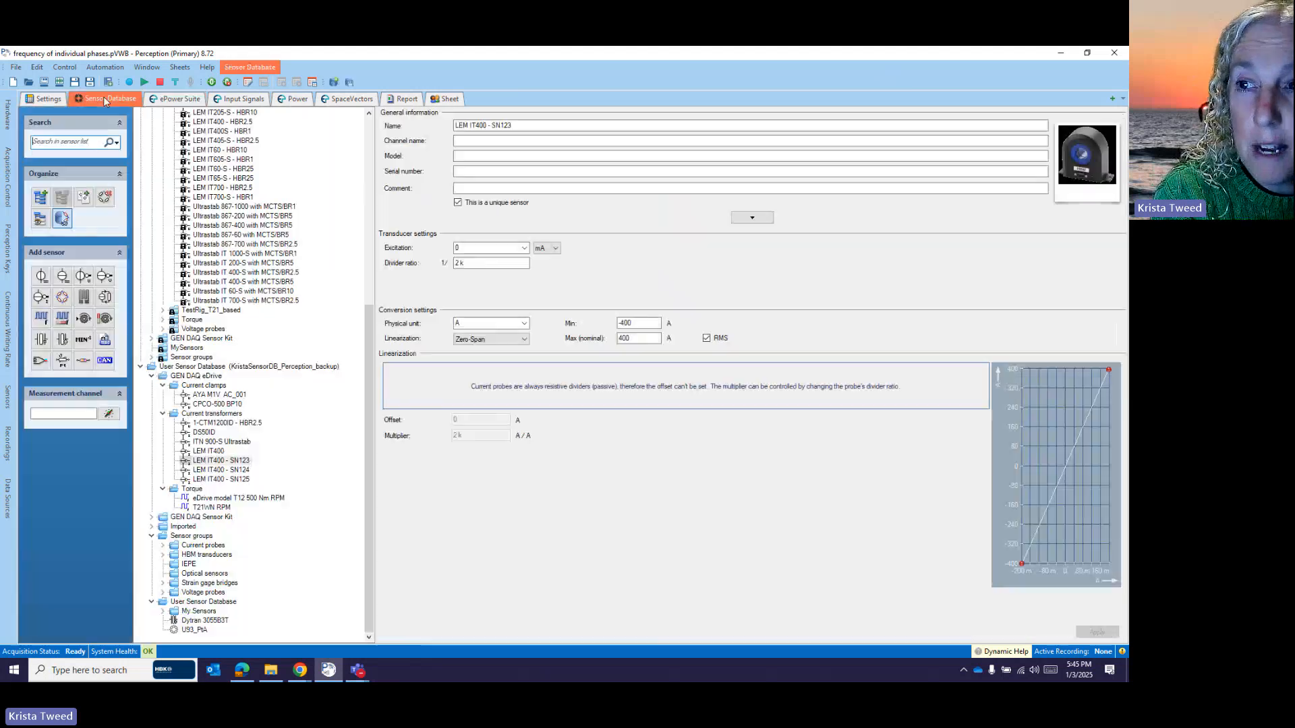
scroll(282, 360, "down", 5)
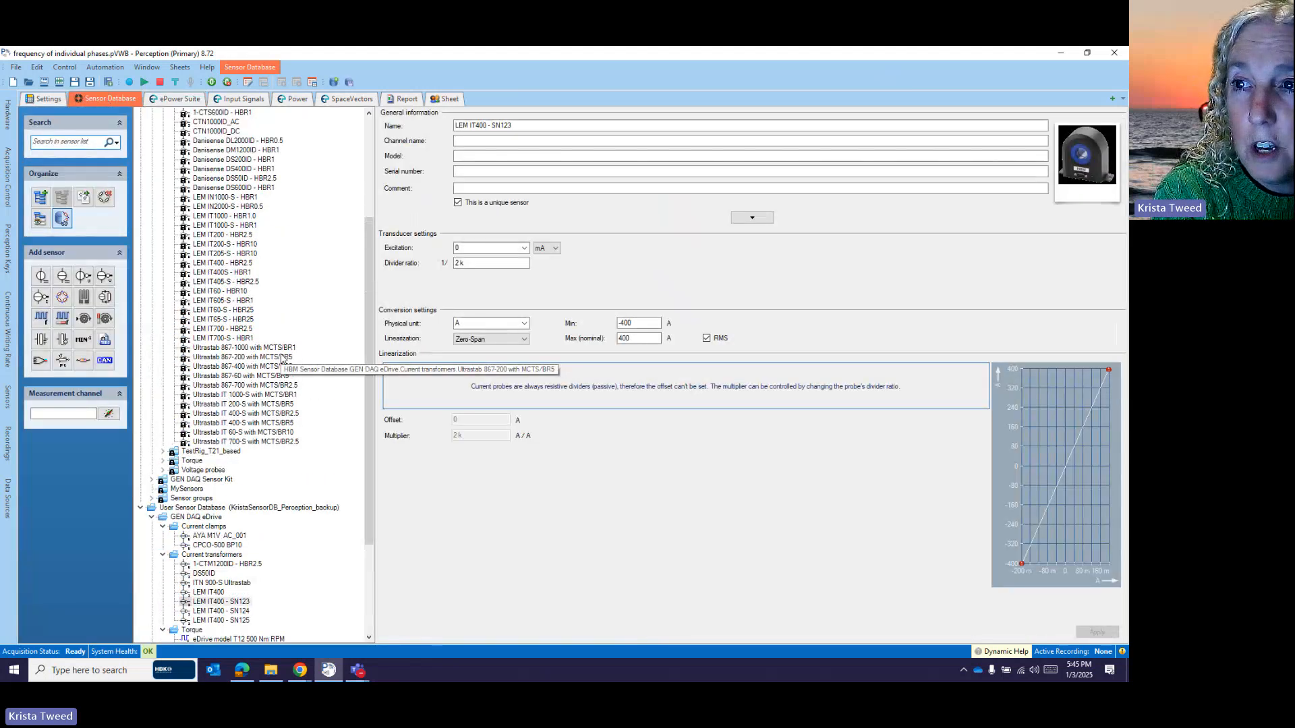
scroll(282, 360, "up", 6)
left_click(164, 180)
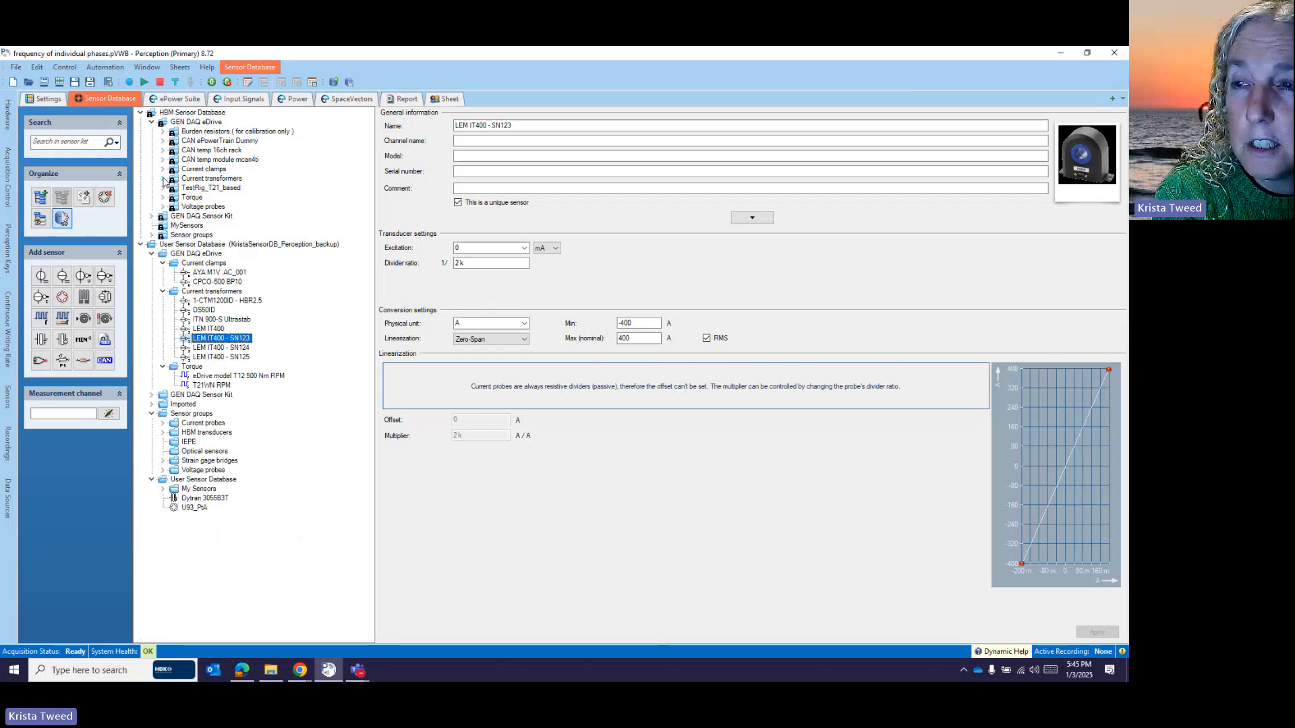
left_click(162, 207)
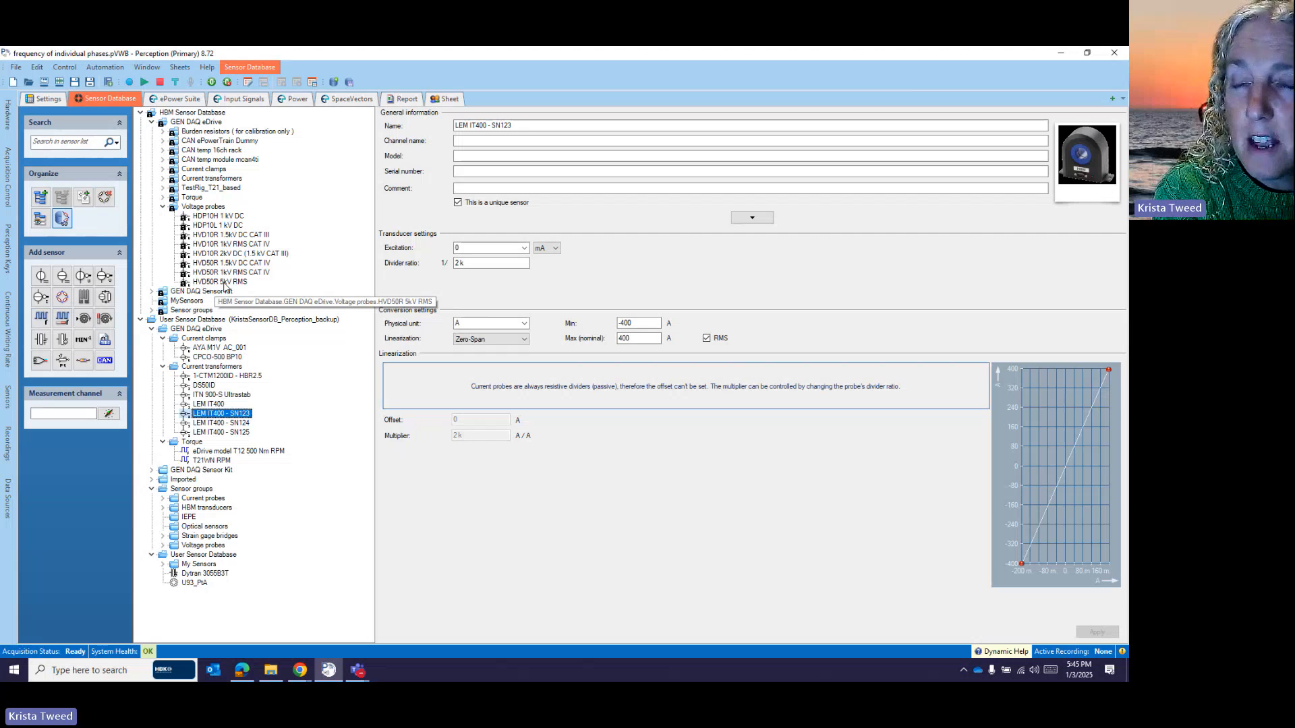
left_click(180, 100)
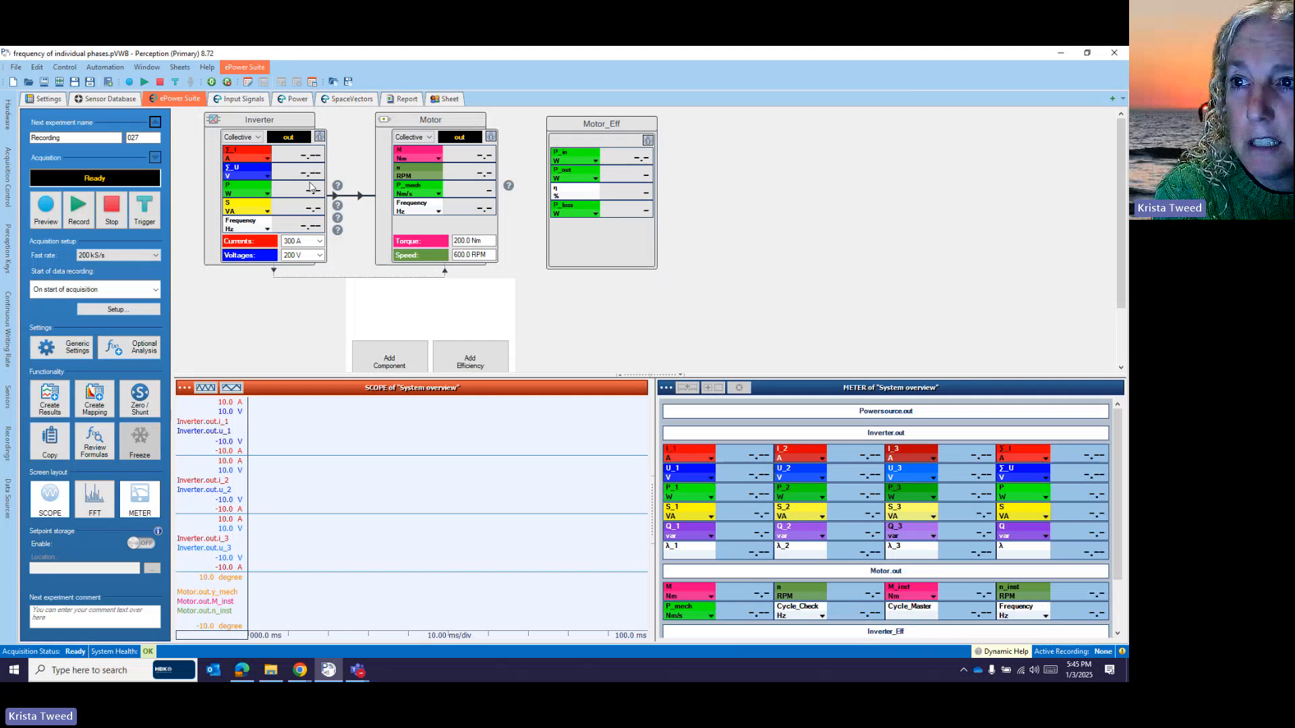
double_click(292, 195)
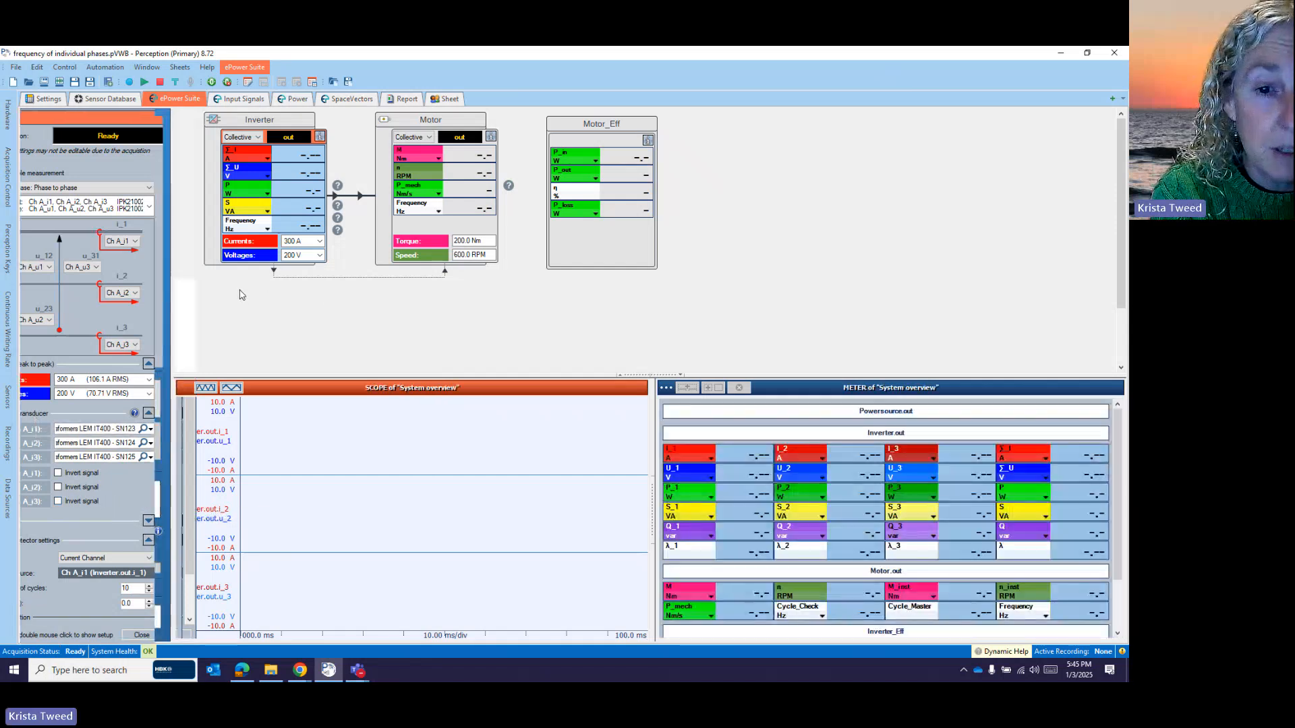
left_click(241, 293)
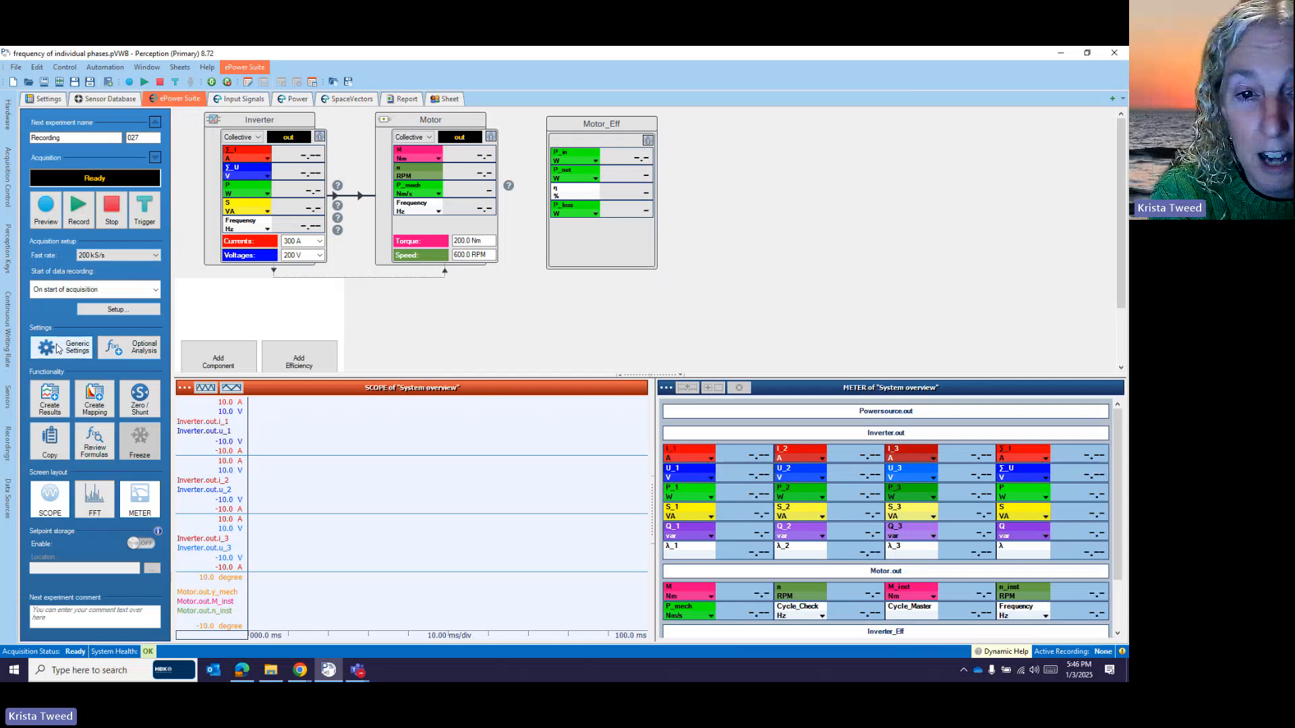
- Enable 'Show voltage transducers in UI and allow signal inversion' in Setup Parameters, then open the Inverter setup
left_click(58, 348)
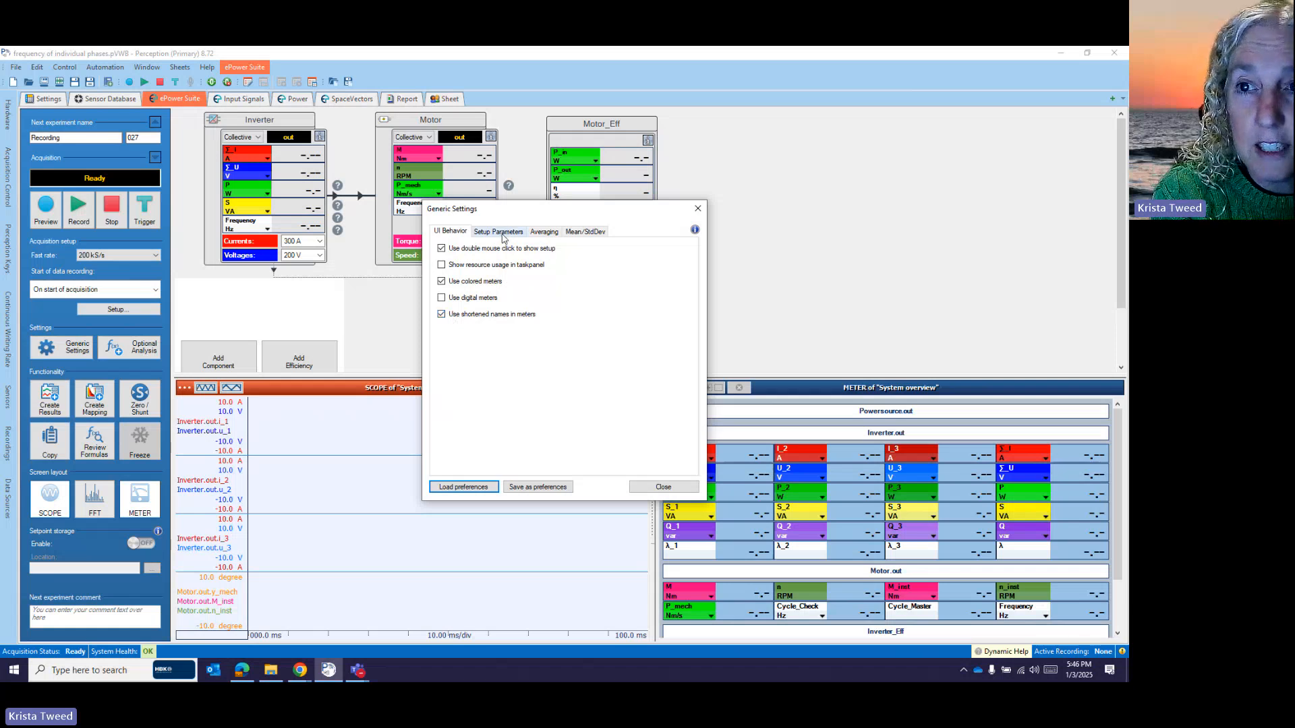
left_click(499, 232)
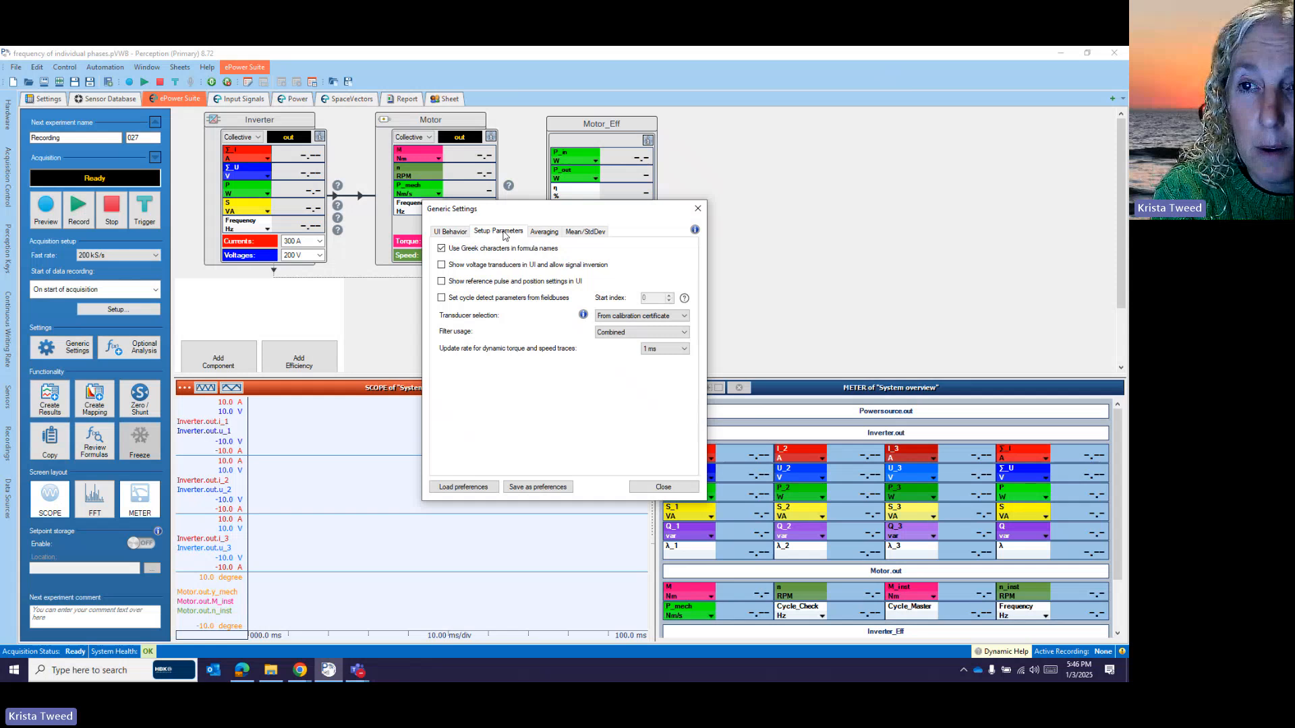
left_click(442, 265)
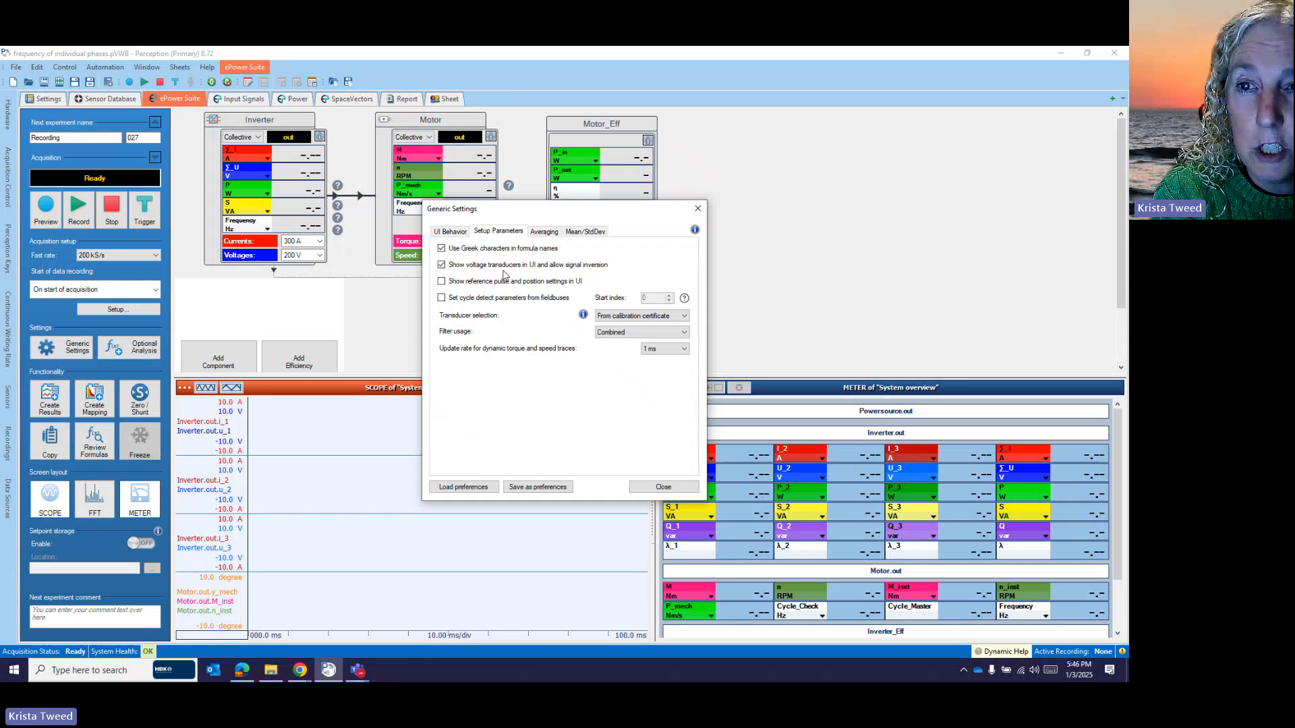
left_click(676, 489)
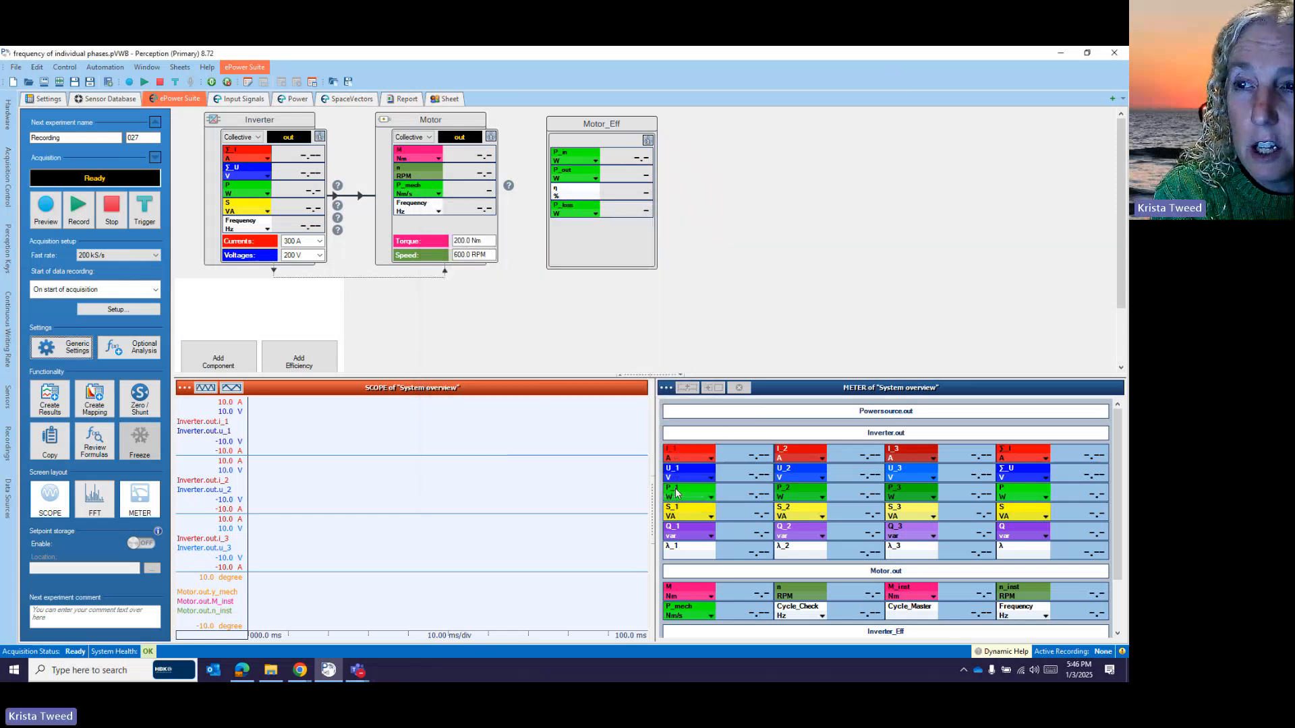
double_click(294, 195)
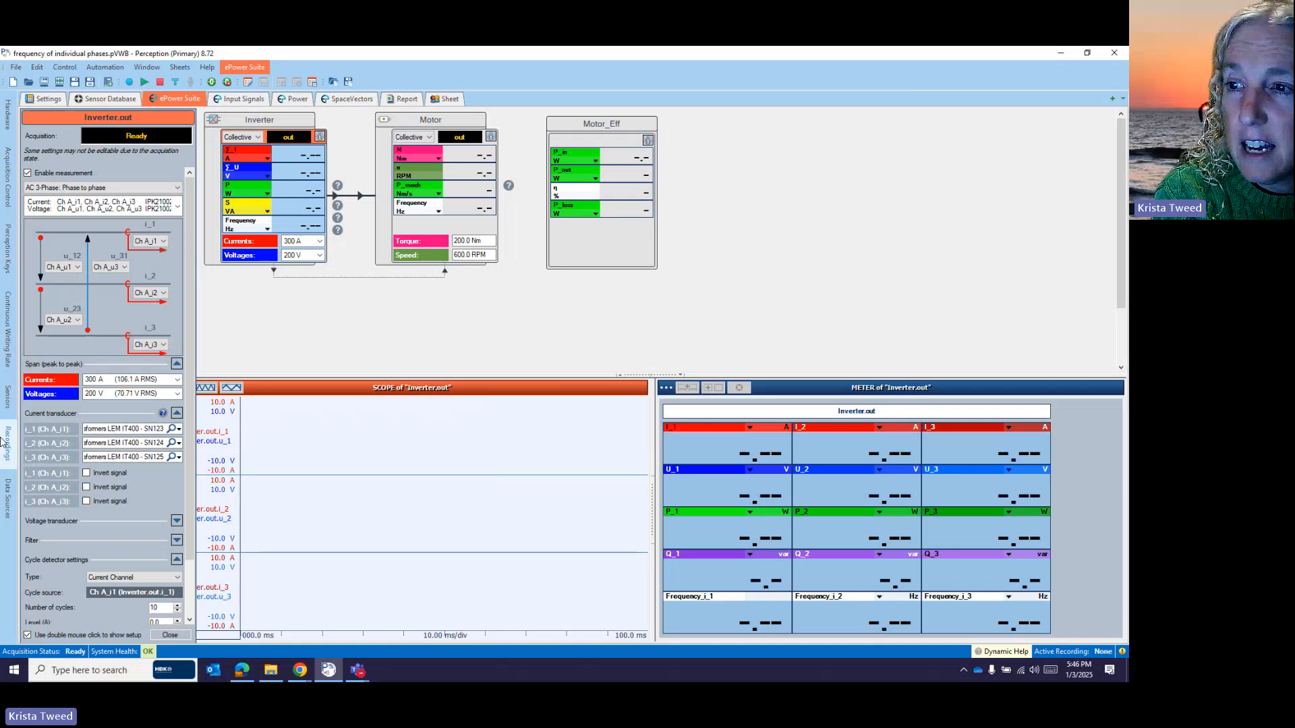
- Expand the inverter's Voltage transducer fields, confirm u_1 offers only None, then go to Sensor Database
left_click(177, 521)
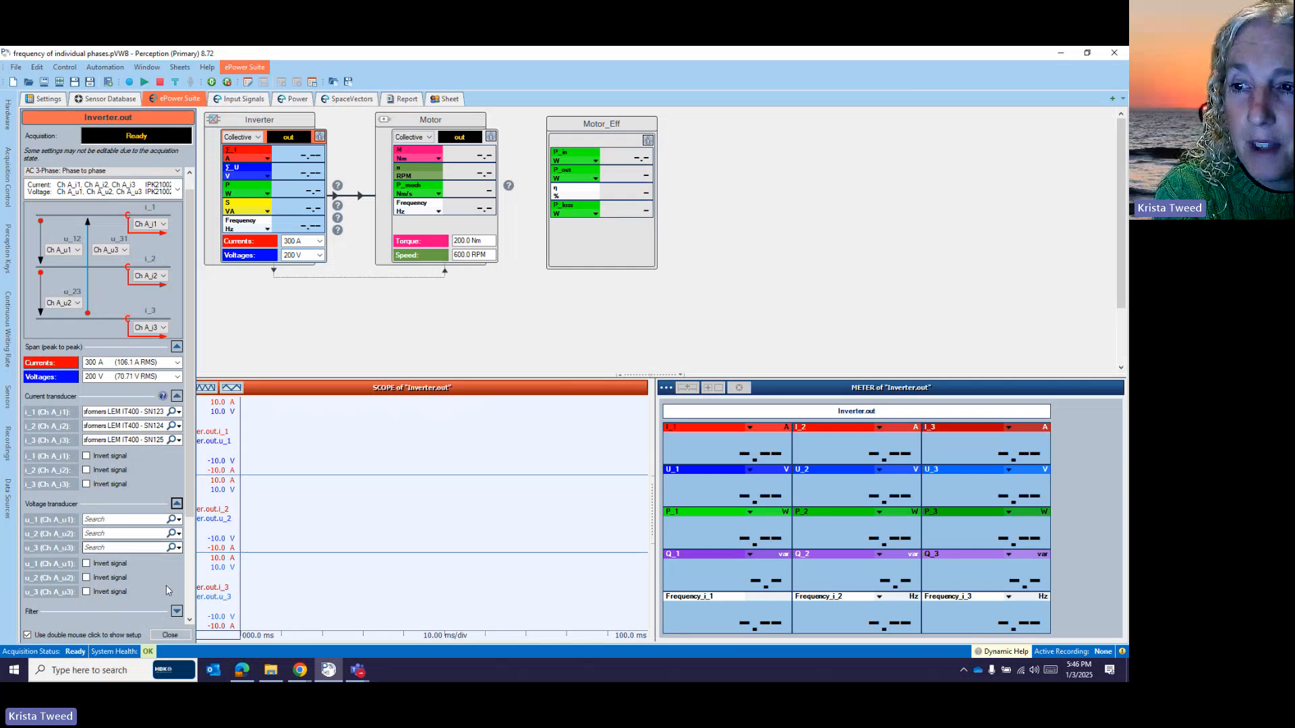
left_click(180, 520)
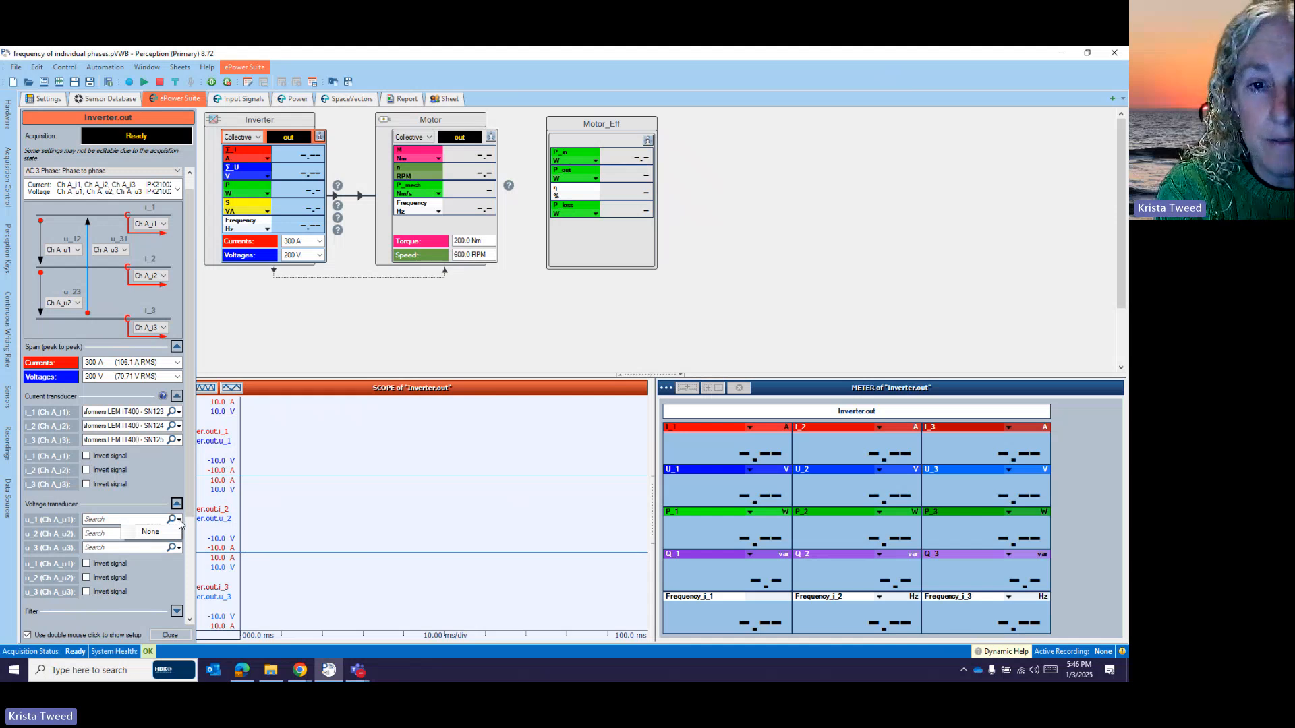
left_click(373, 327)
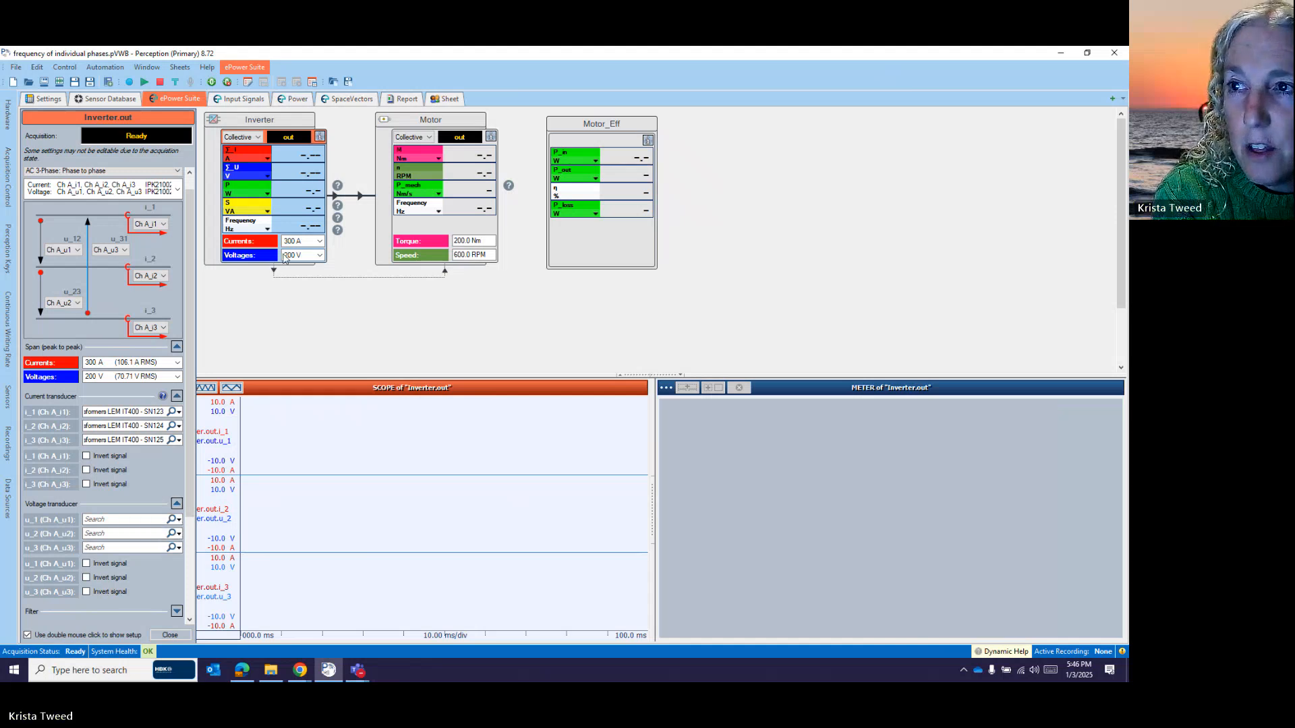
left_click(105, 98)
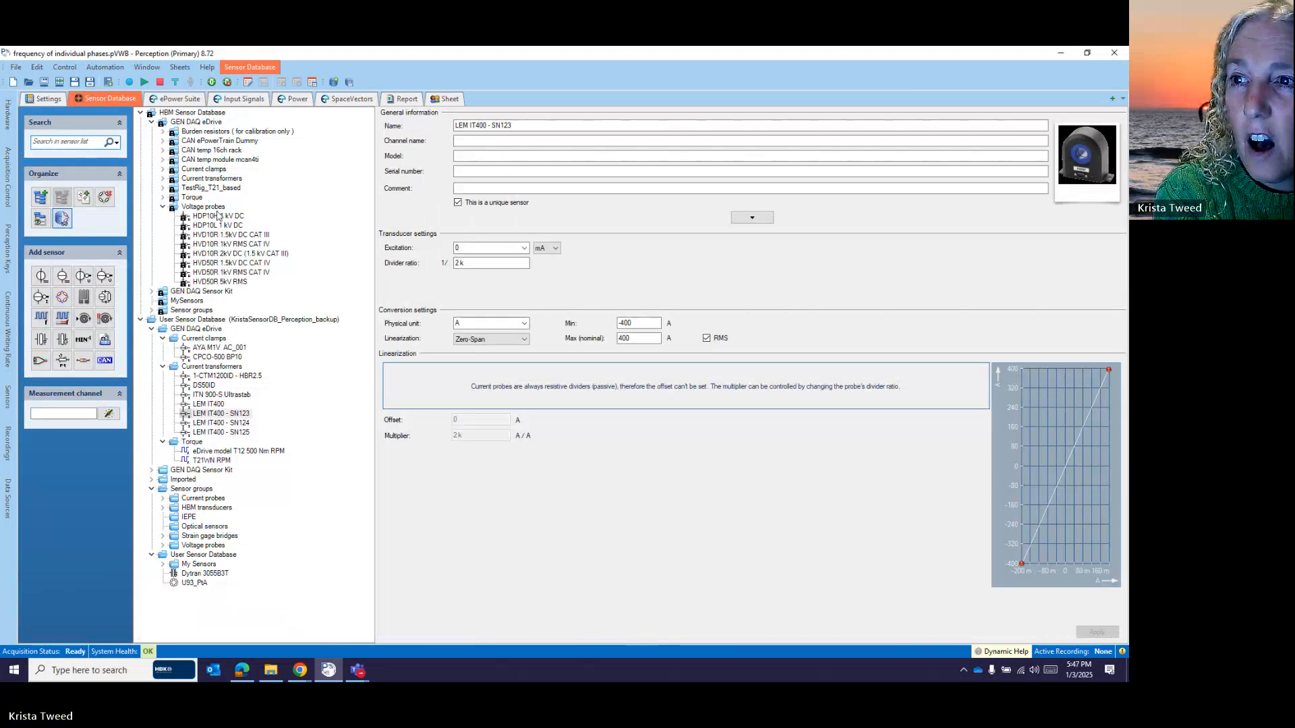
- Duplicate HVD50R 5kV RMS as unique user sensor 'HVD50R 5kV RMS SN123', then reopen ePower Suite
left_click(220, 282)
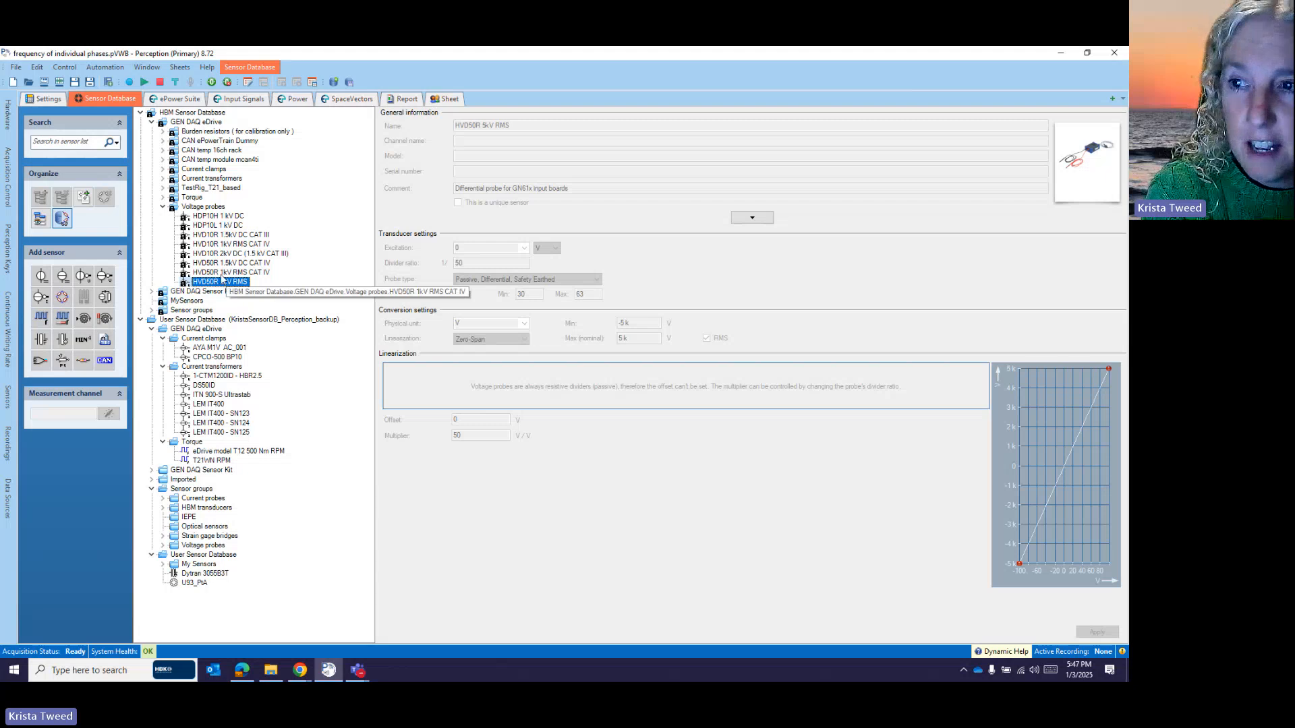
right_click(223, 287)
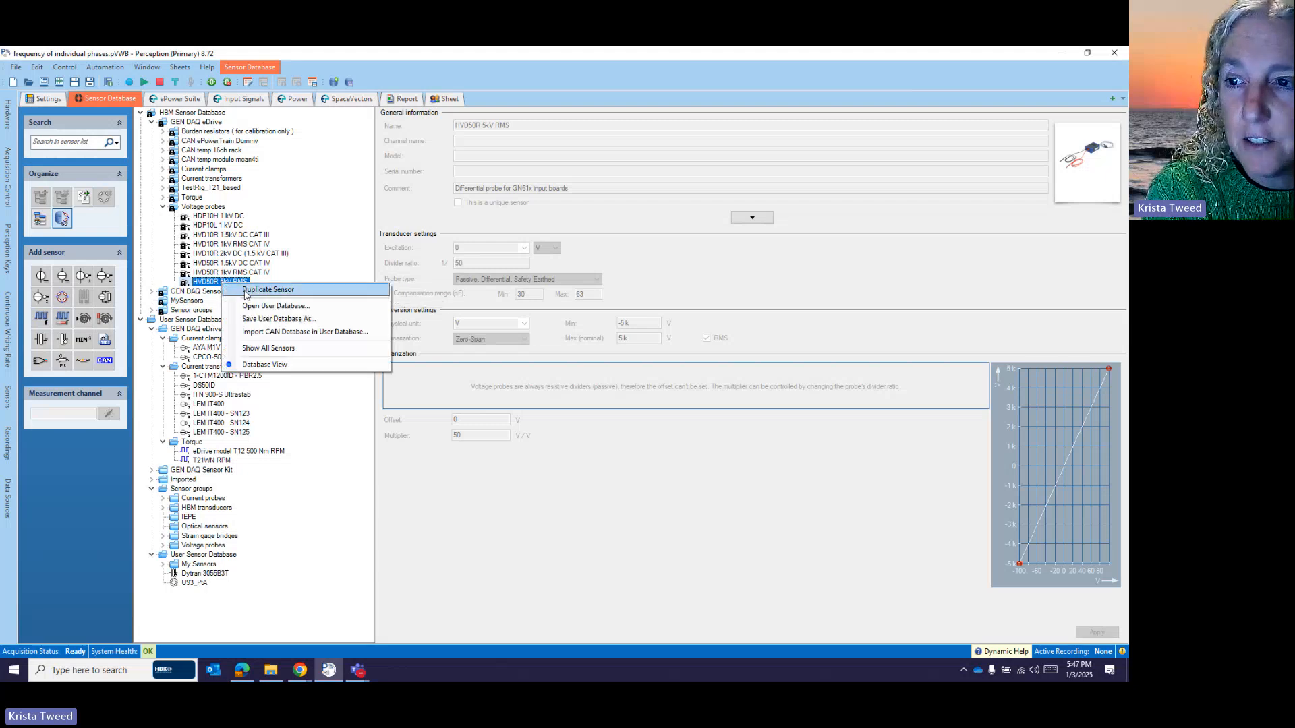
left_click(270, 295)
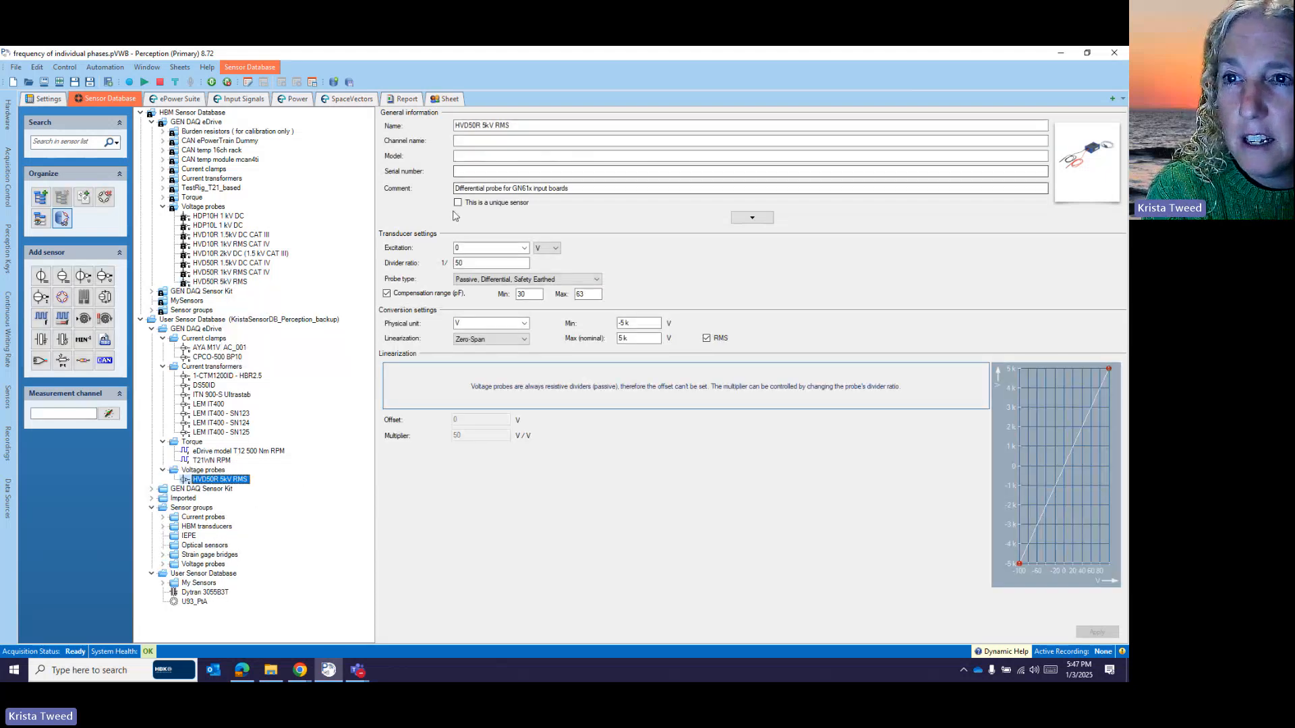
left_click(458, 203)
left_click(520, 129)
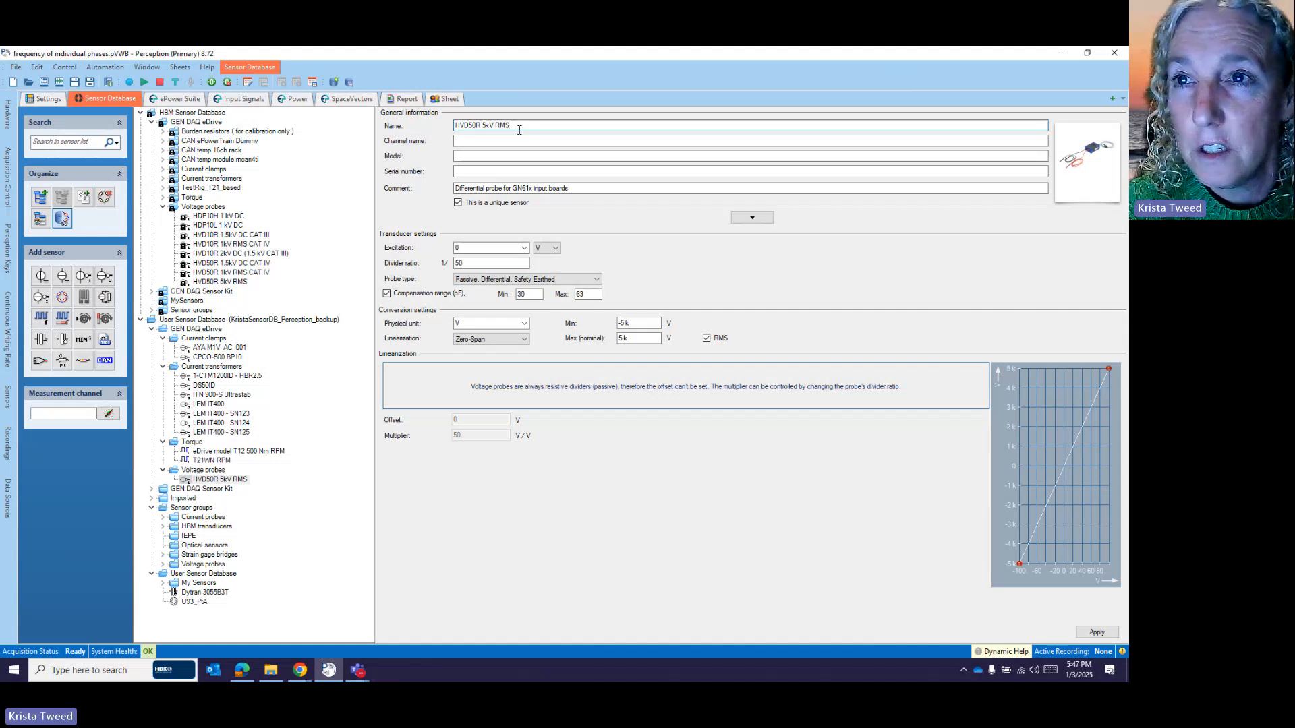
type("SN123")
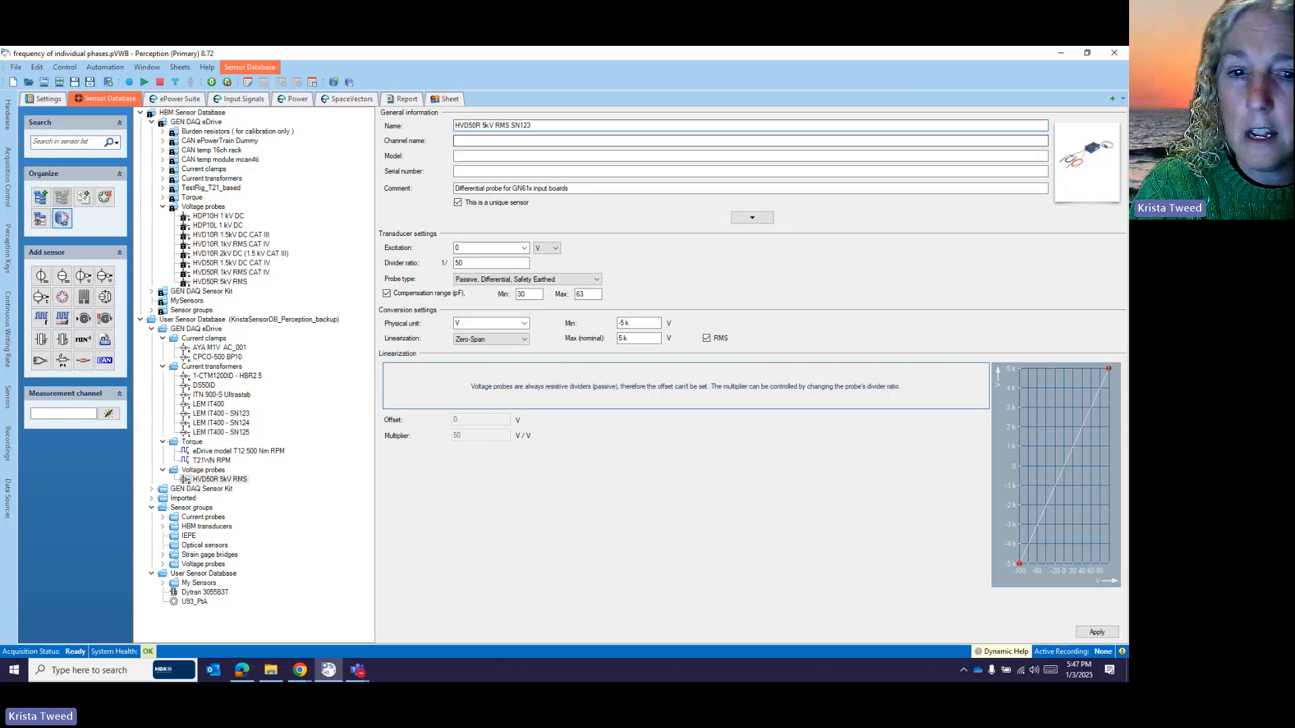
left_click(1102, 635)
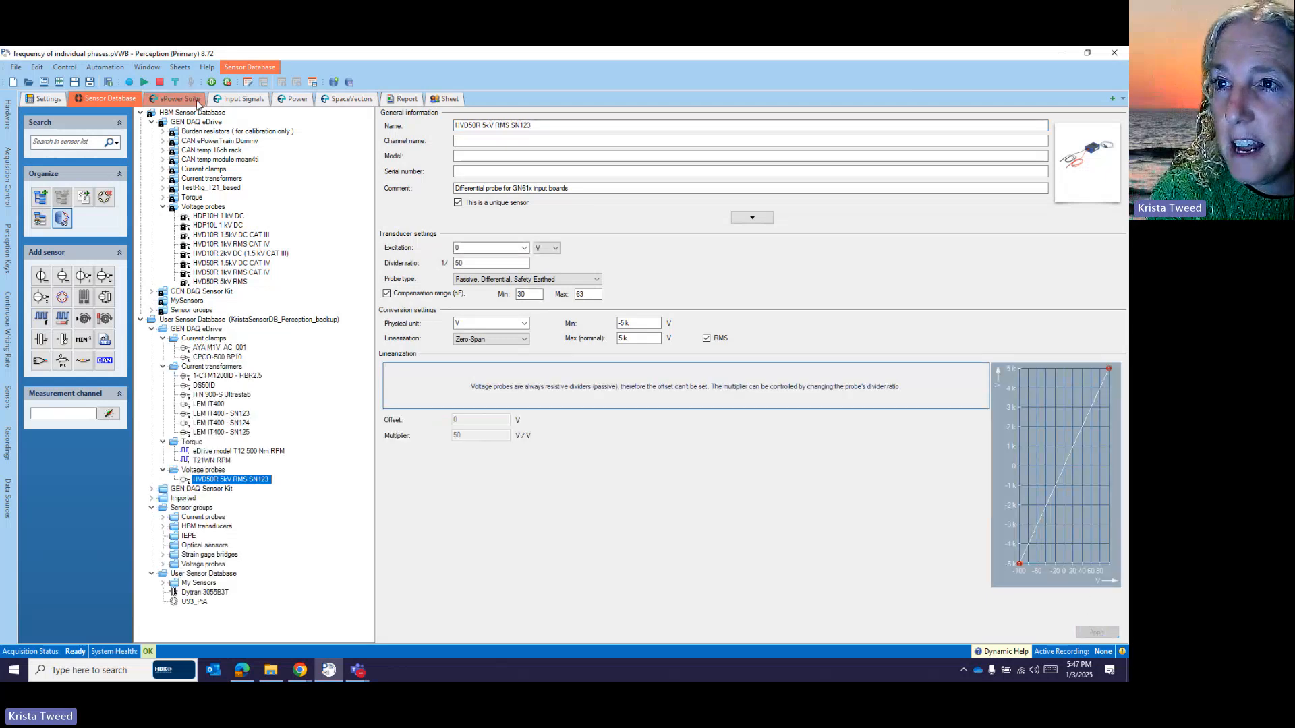
left_click(177, 99)
- Assign u_1 the HVD50R 5kV RMS SN123 probe from User Sensor Database > GEN DAQ eDrive > Voltage probes
double_click(308, 200)
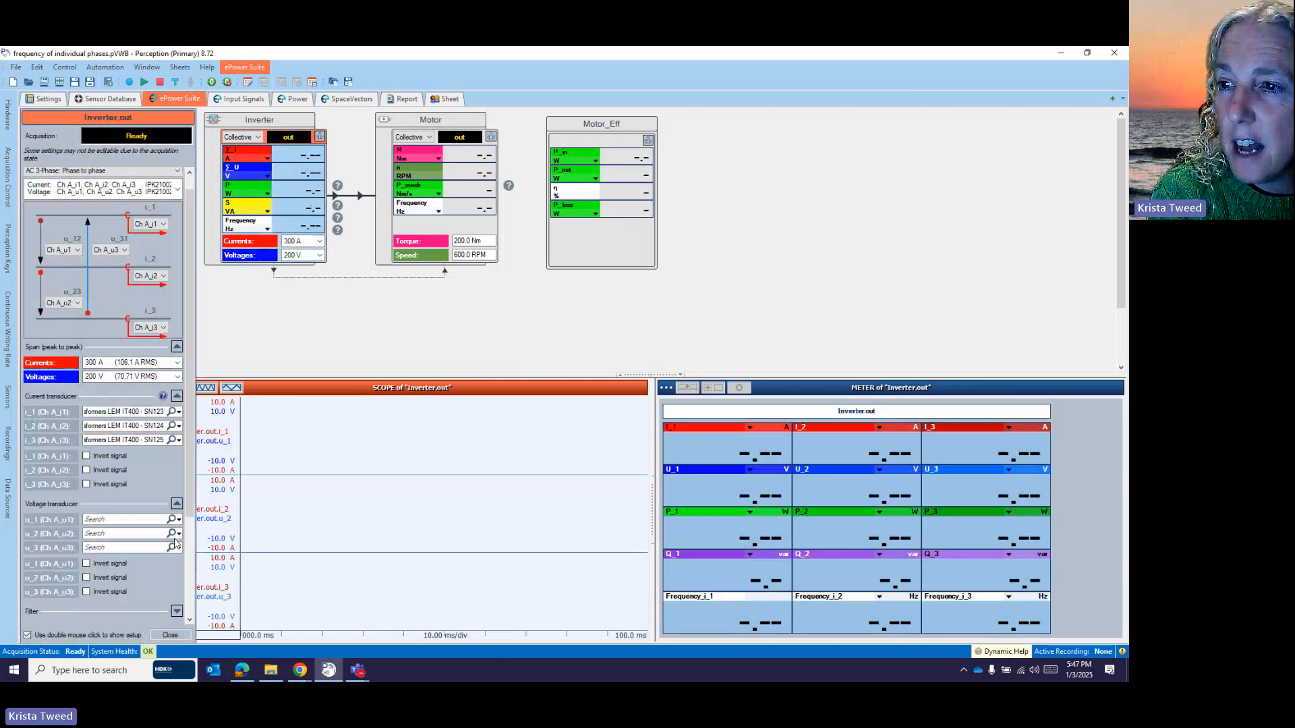
left_click(179, 521)
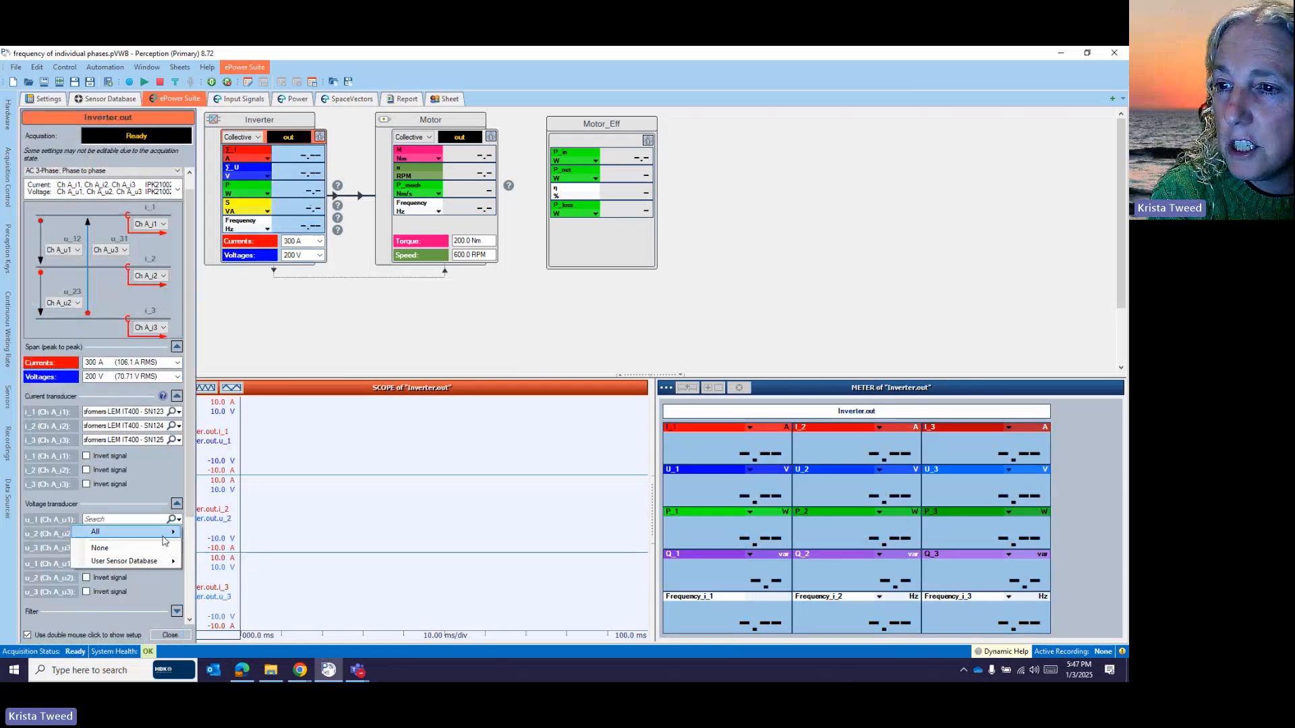
mouse_move(162, 561)
mouse_move(235, 567)
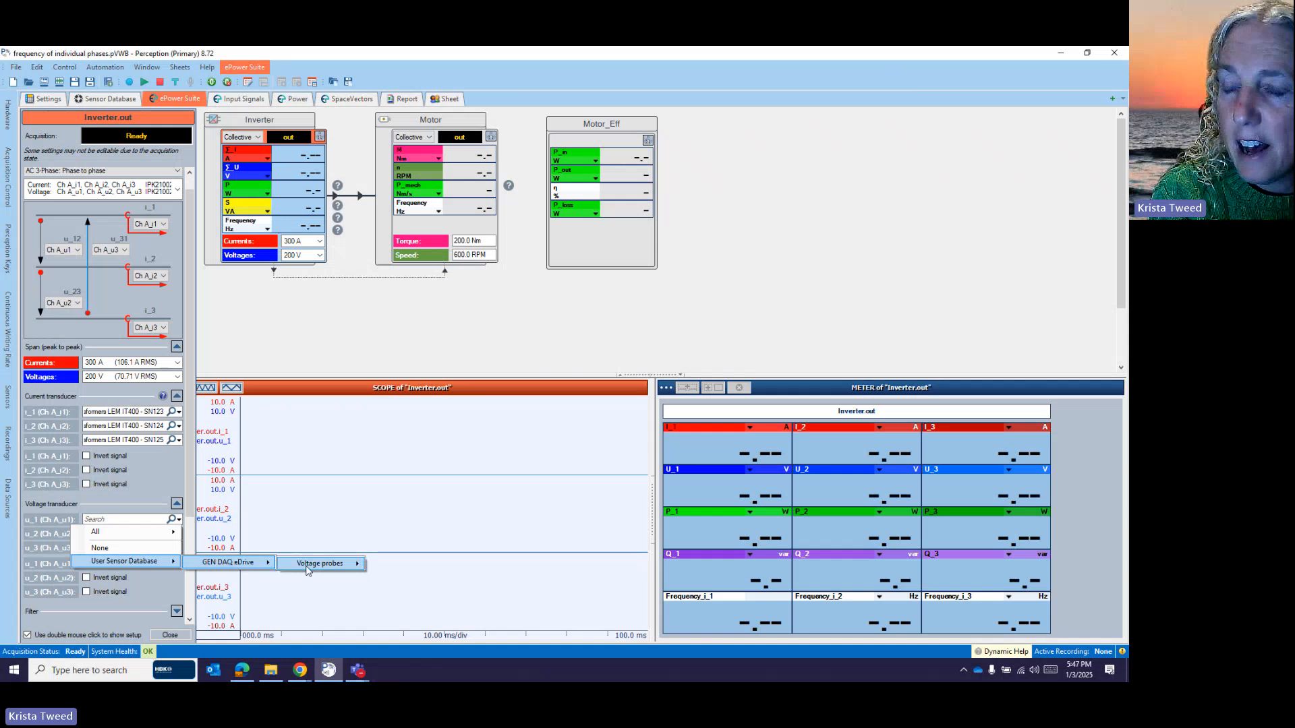
mouse_move(310, 571)
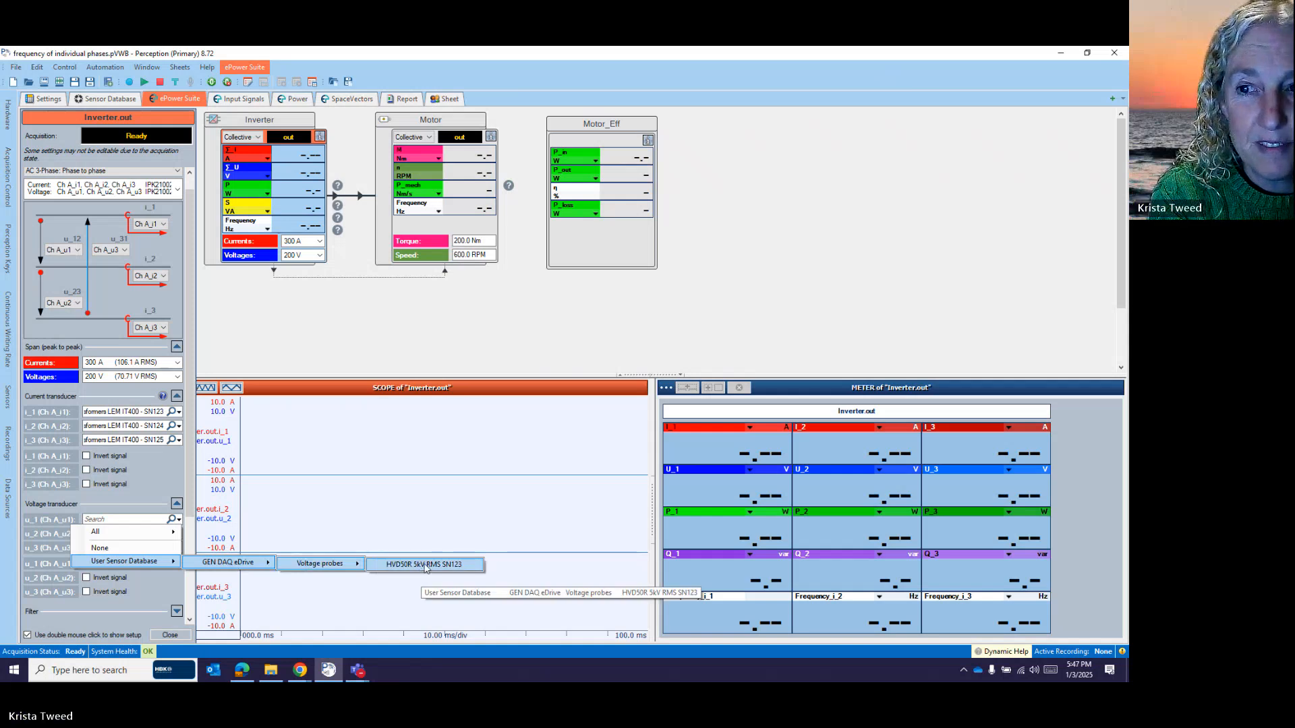
left_click(446, 569)
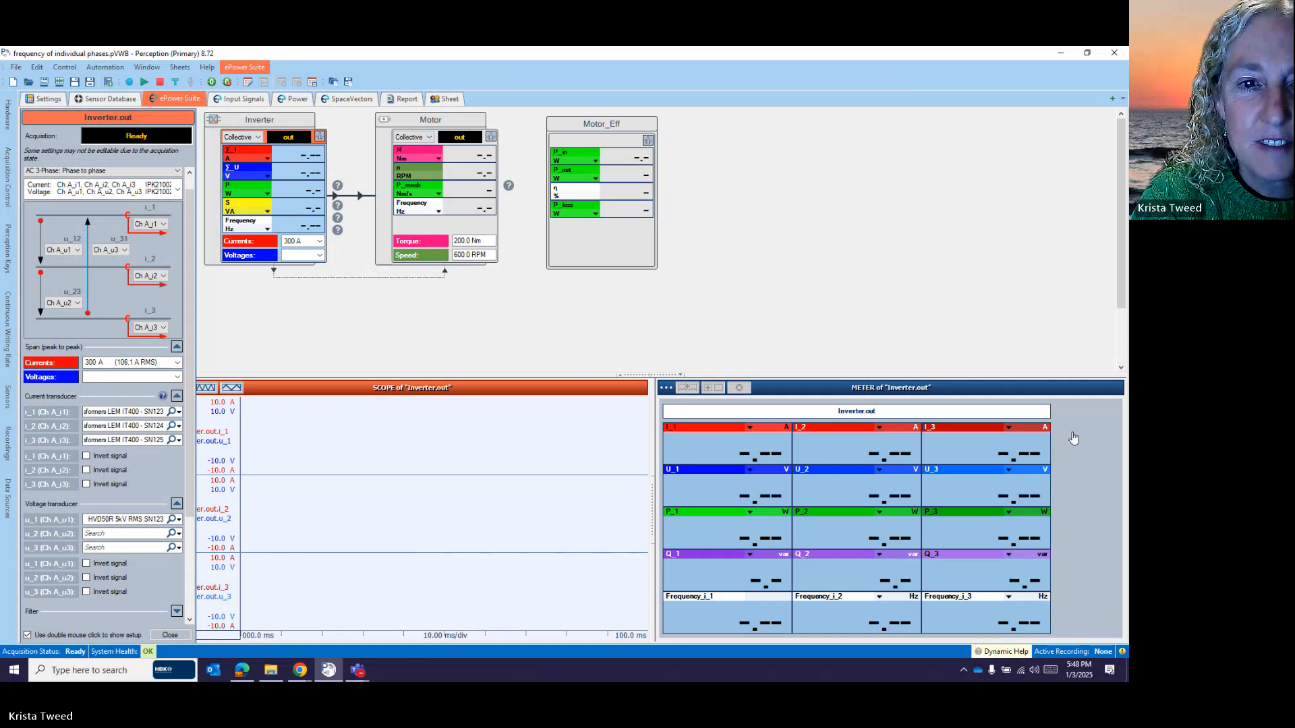
- Stop the Teams meeting recording via More > Record and transcribe, confirming with Stop
left_click(1106, 431)
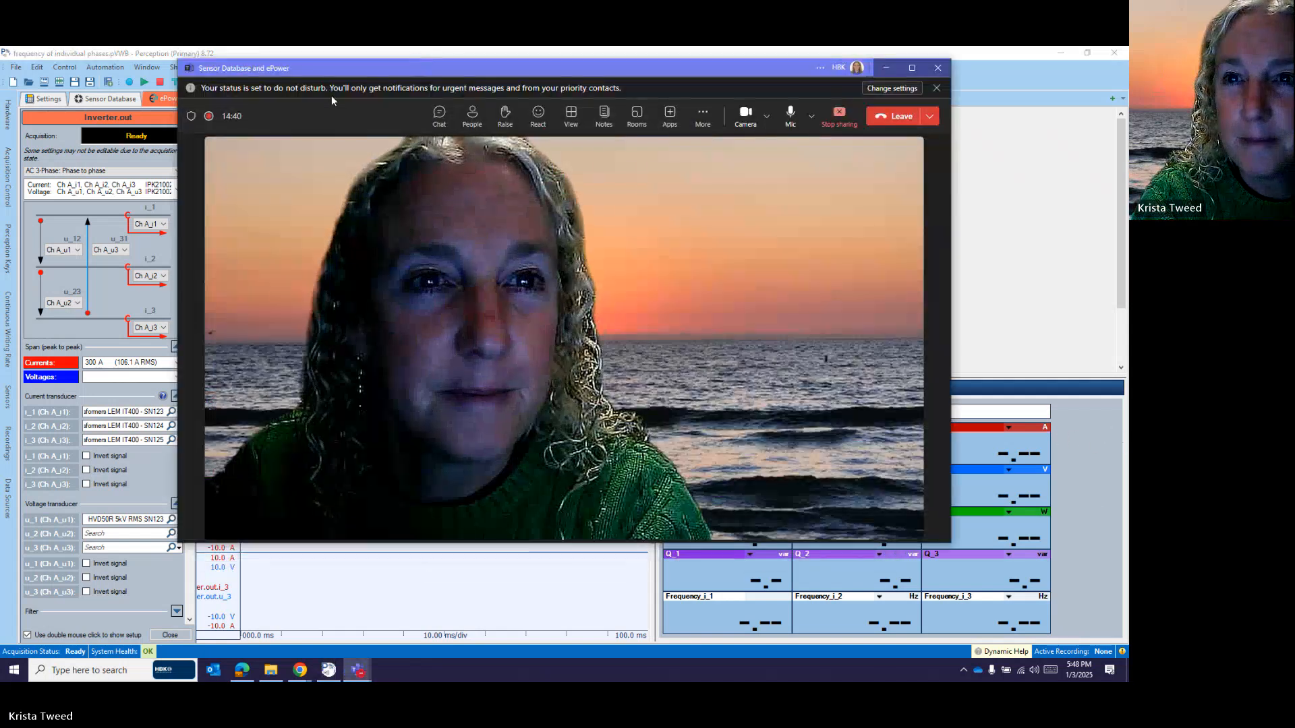
left_click(703, 116)
mouse_move(730, 154)
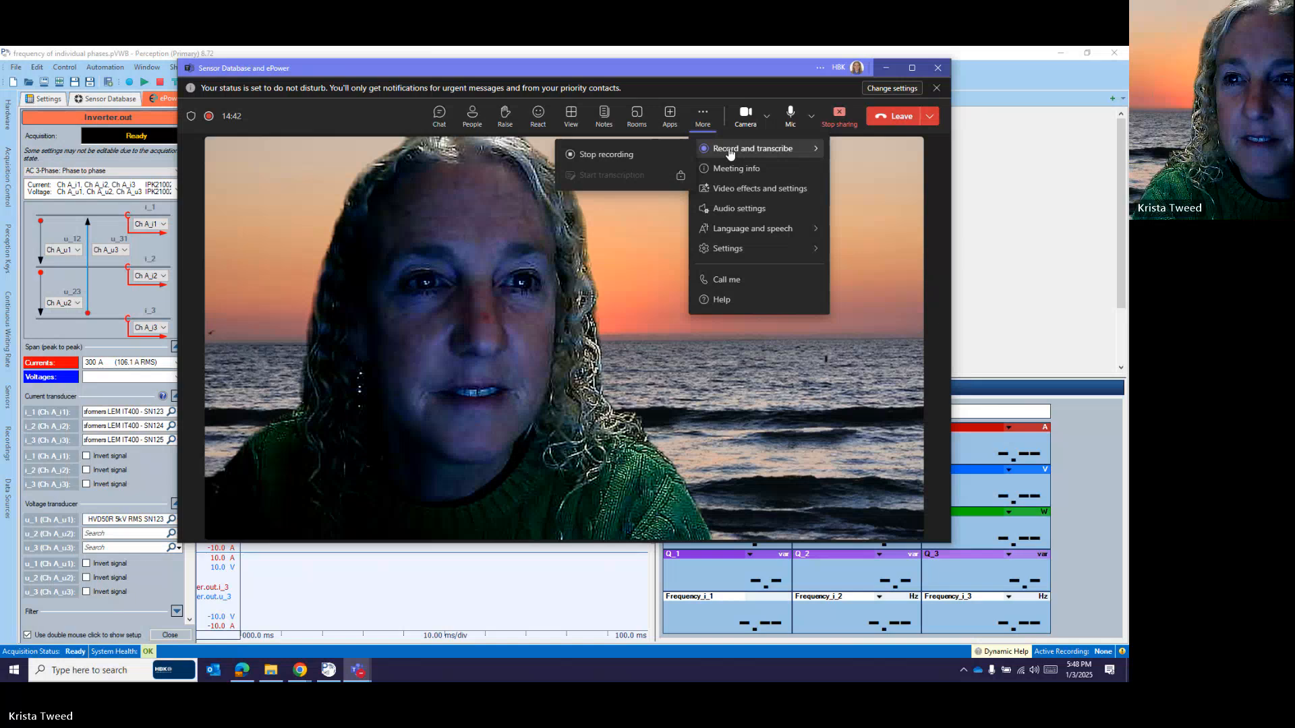
left_click(619, 157)
left_click(634, 324)
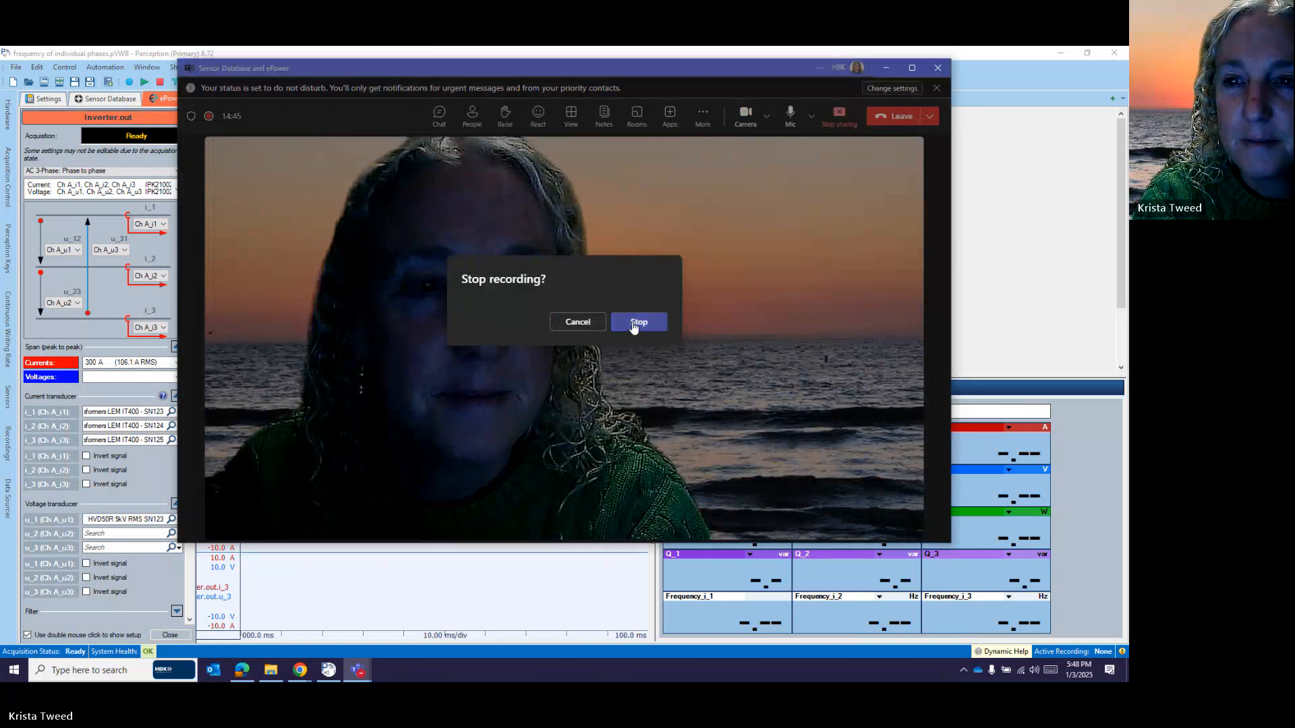